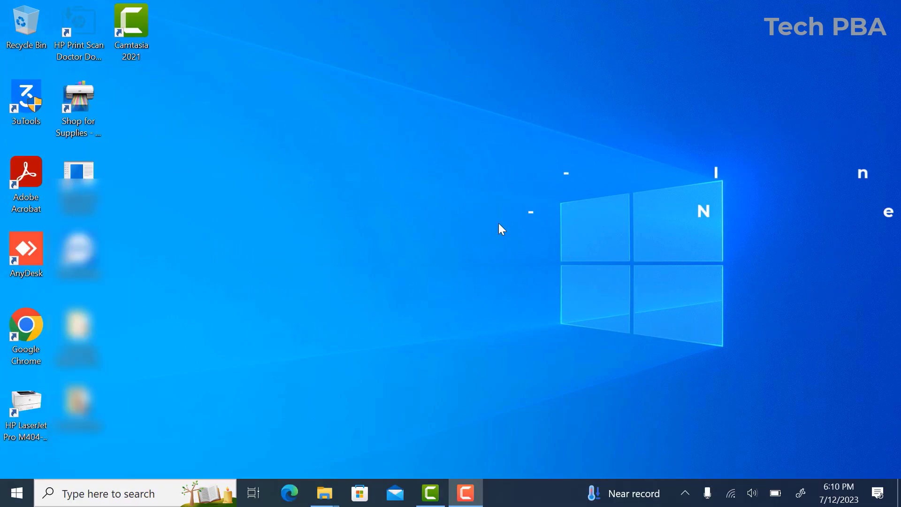
- Refresh the desktop and open Control Panel through a Windows search
right_click(287, 95)
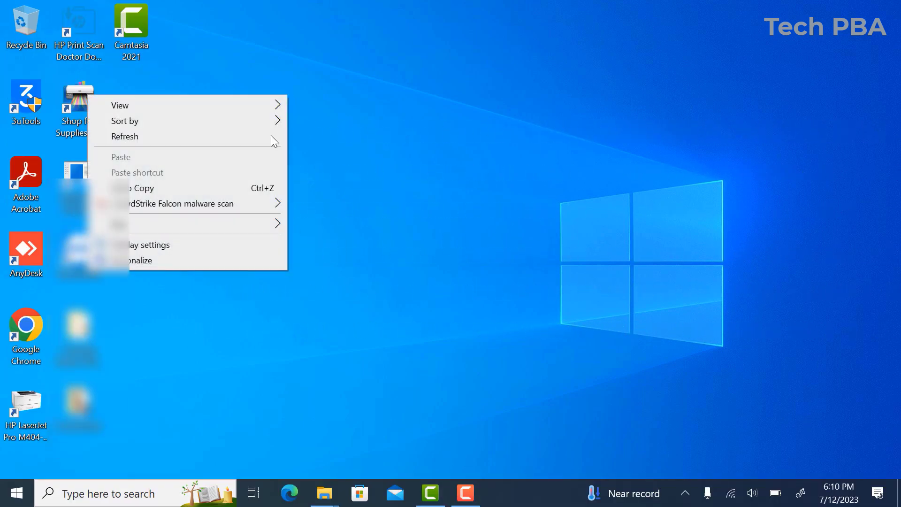
click(212, 136)
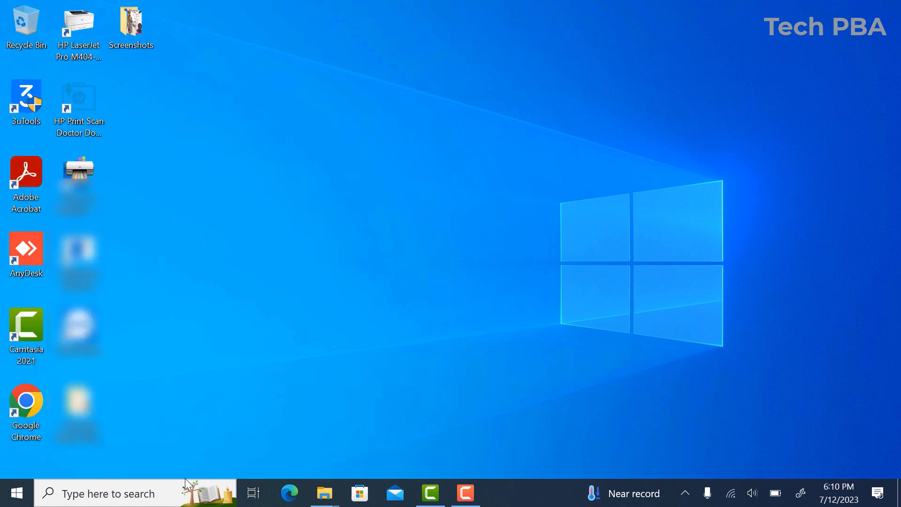
click(154, 494)
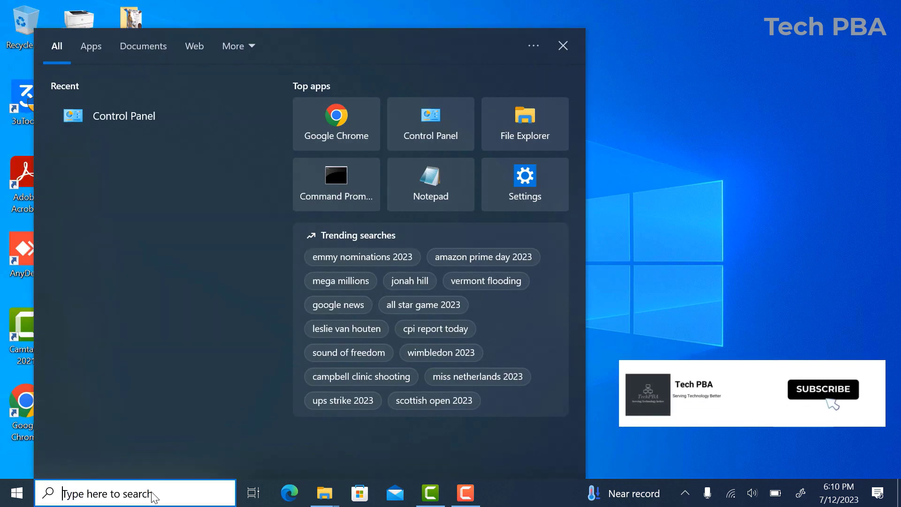
text(contr)
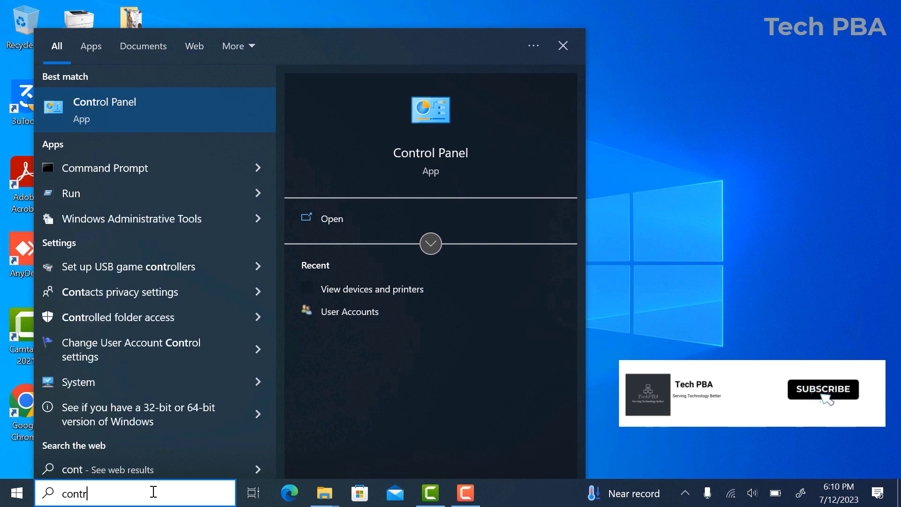
click(134, 111)
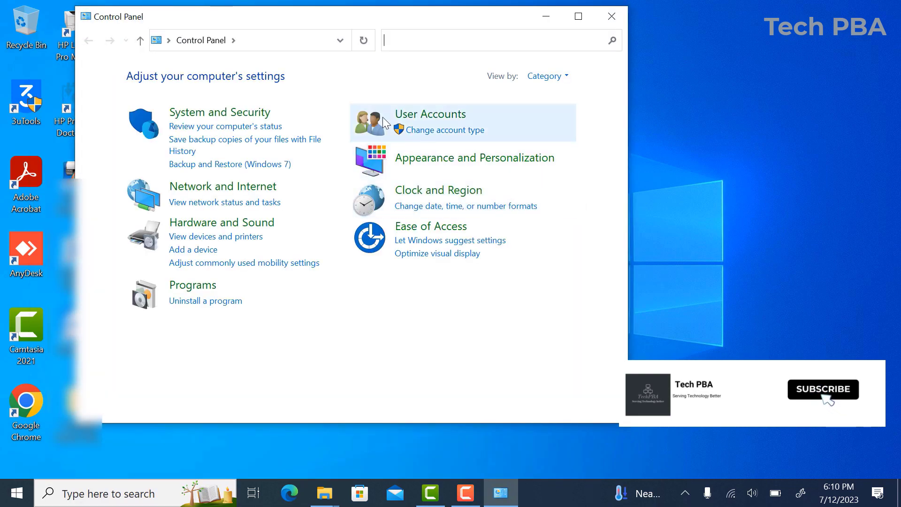
- Keep Control Panel in Category view and open Devices and Printers under Hardware and Sound
drag(297, 26, 308, 42)
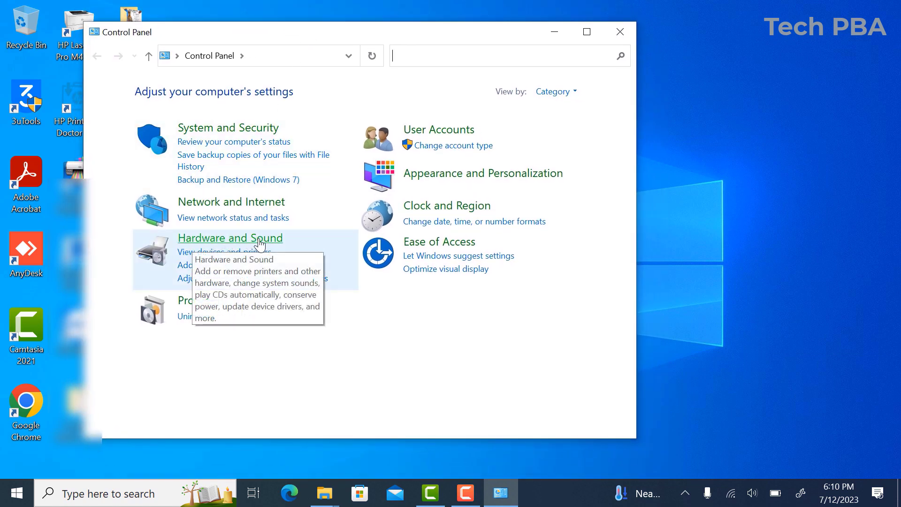
click(578, 92)
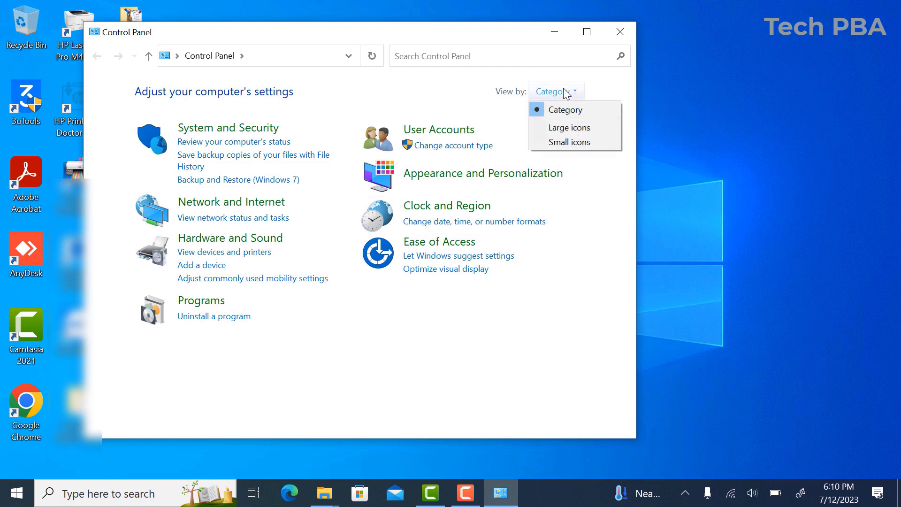
click(576, 113)
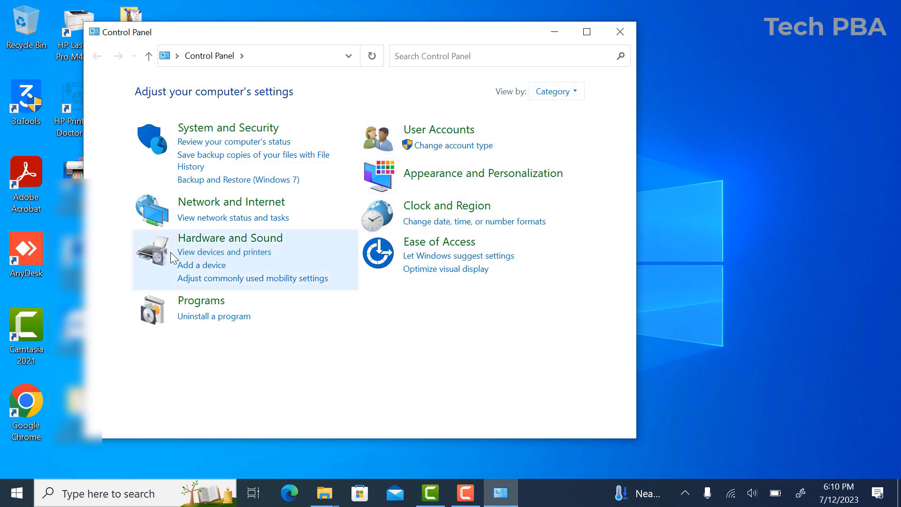
click(223, 241)
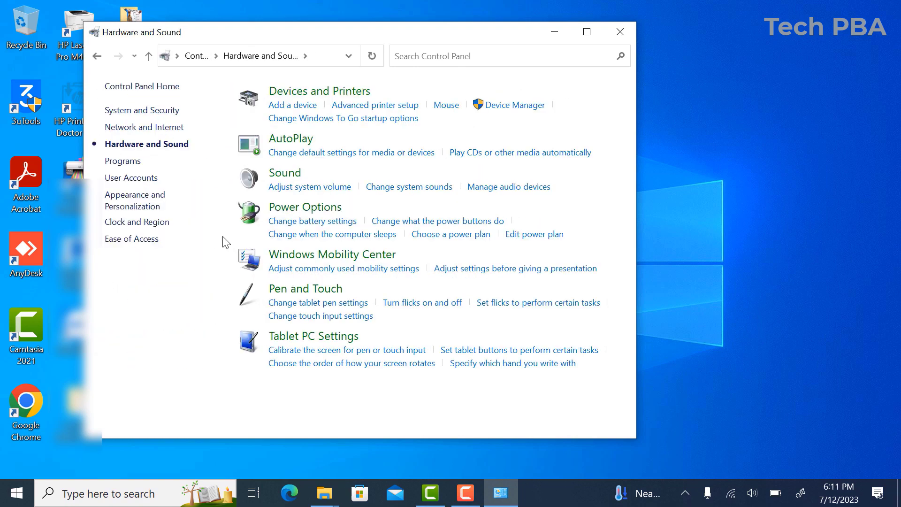
click(320, 92)
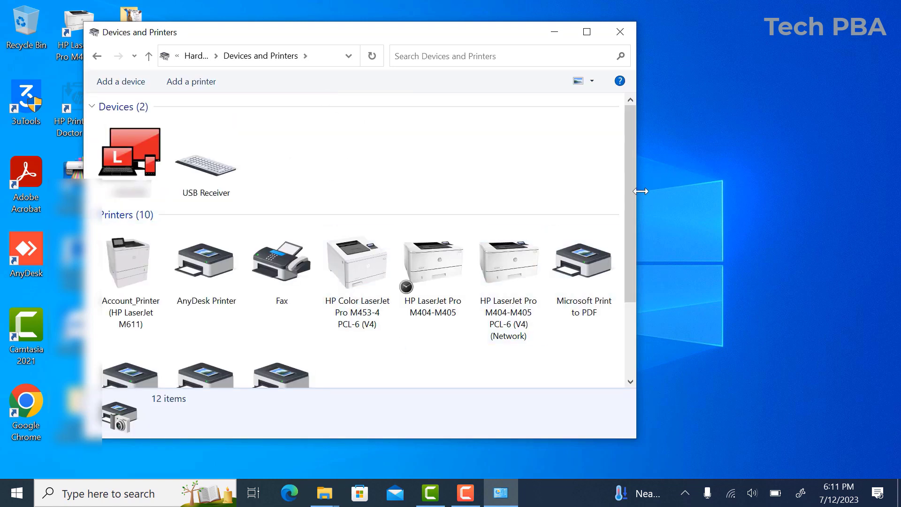
scroll(630, 201, down, 1)
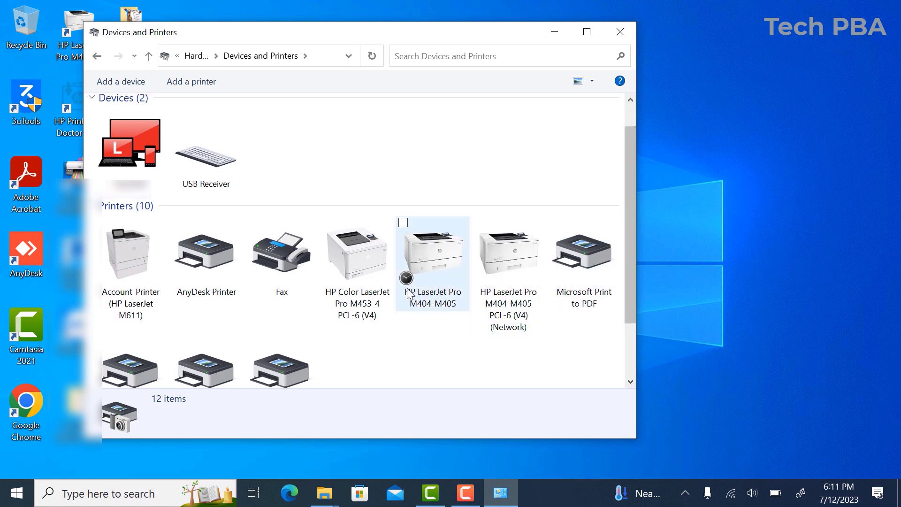
- Check which port the HP LaserJet Pro M404-M405 uses in its printer properties, and close them
click(433, 264)
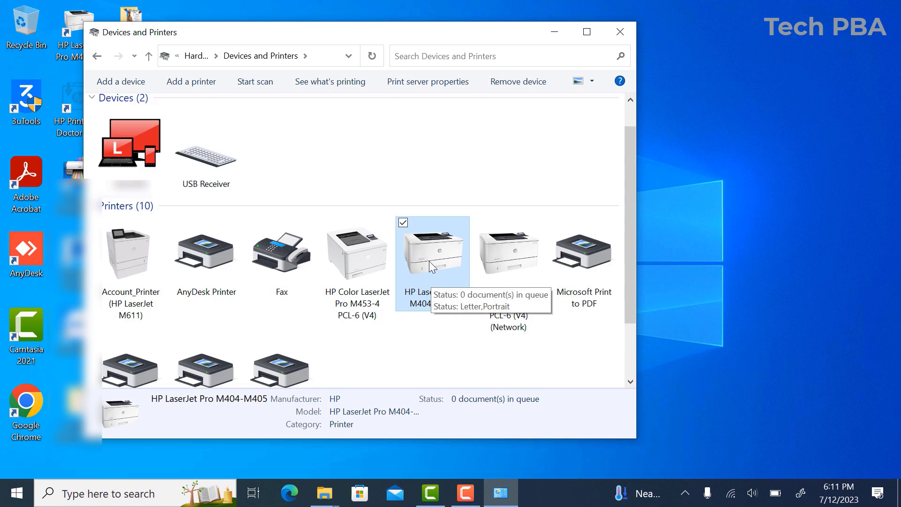
right_click(429, 261)
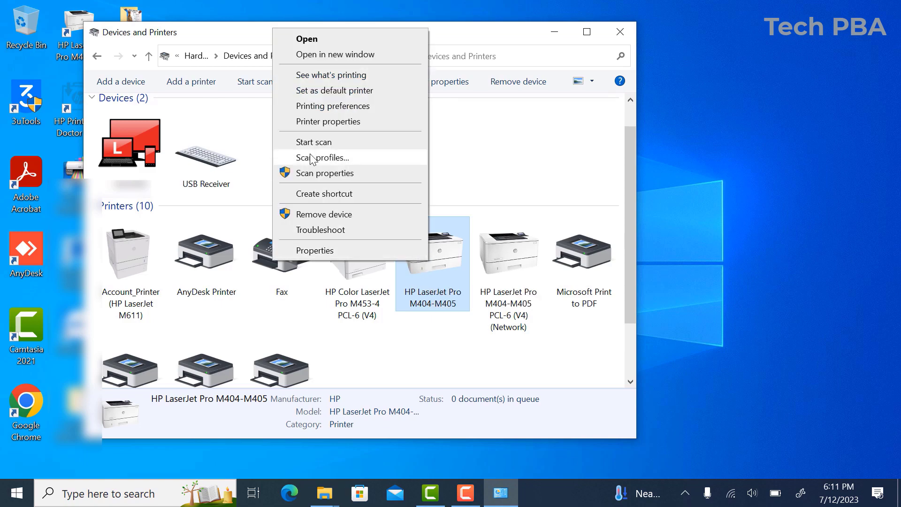
click(319, 123)
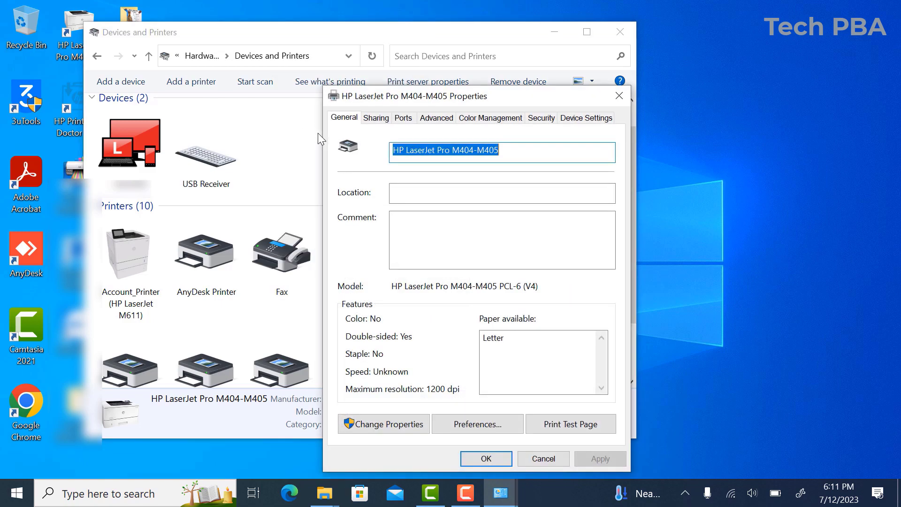
drag(442, 100, 350, 49)
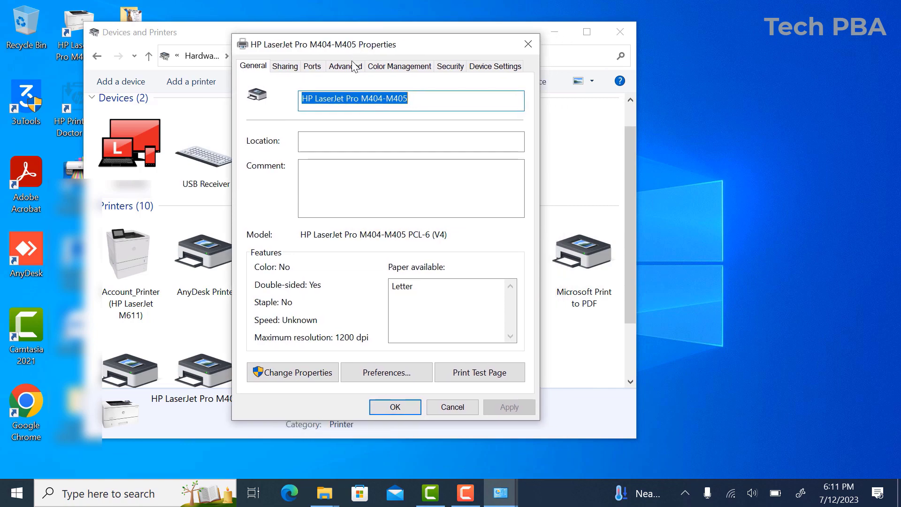
click(312, 66)
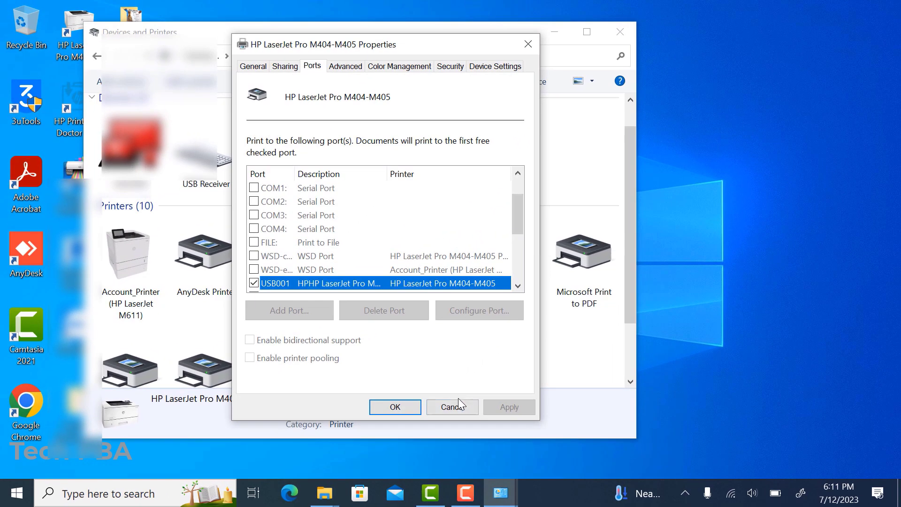
click(633, 369)
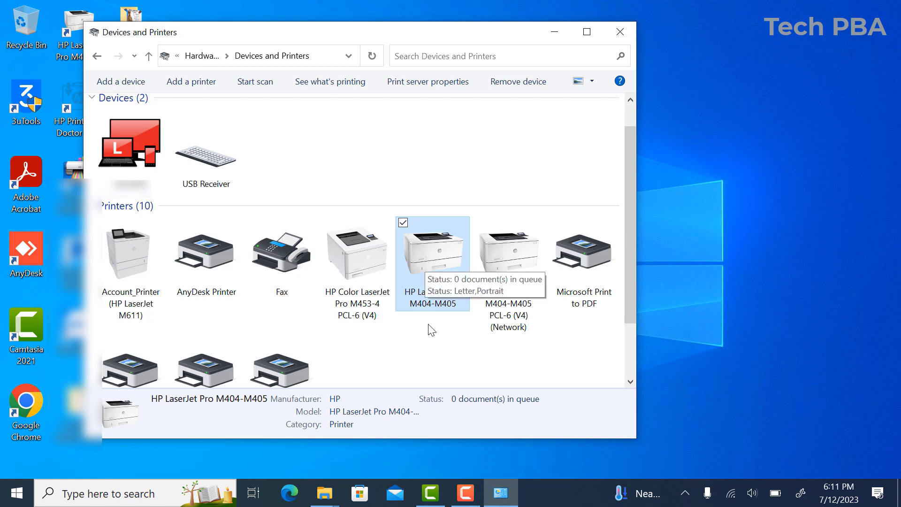
- Share the HP LaserJet Pro M404-M405 on the network under its default share name, with print jobs rendered on client computers
right_click(437, 257)
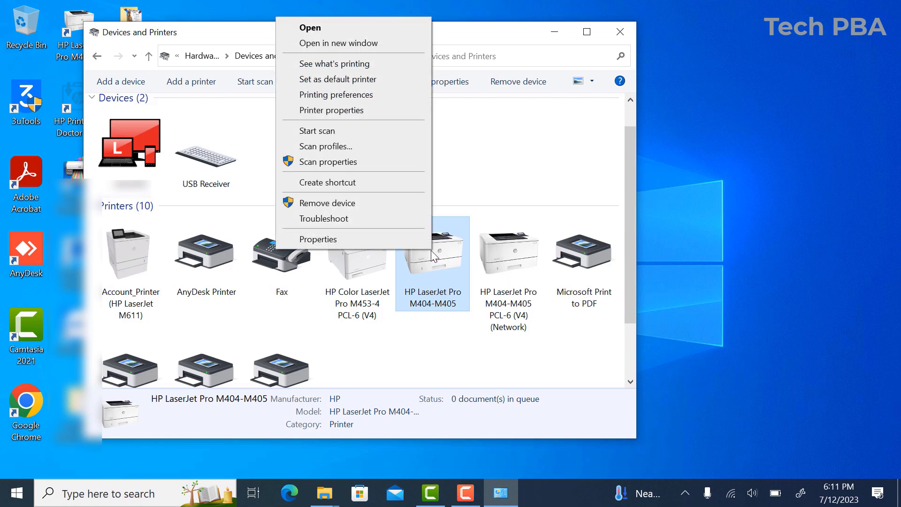
click(343, 111)
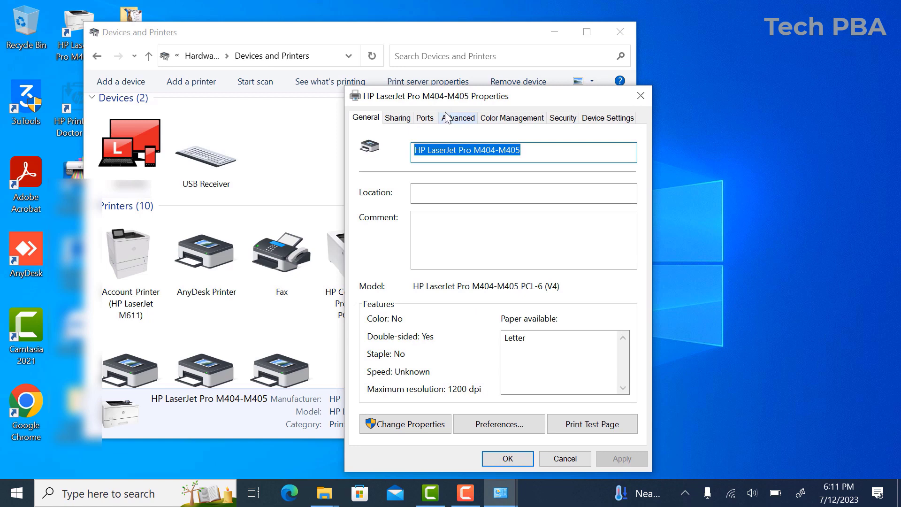
drag(459, 97, 311, 47)
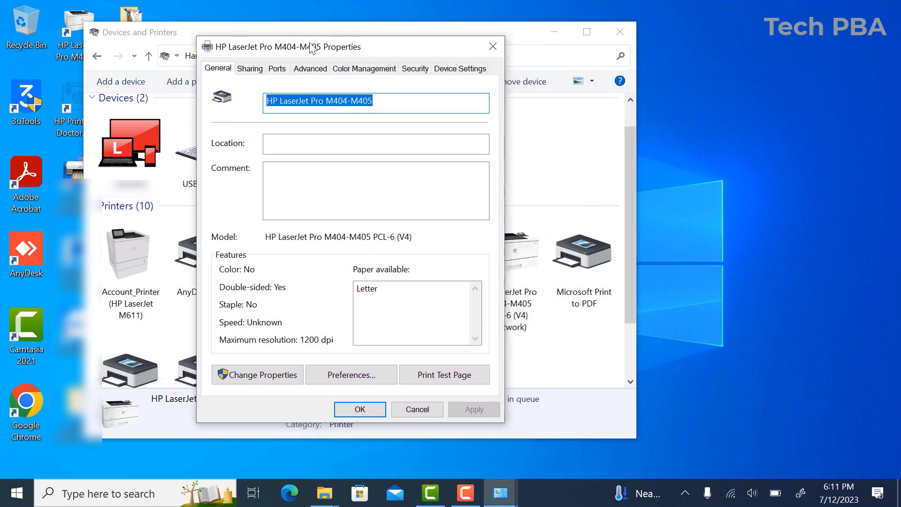
click(250, 69)
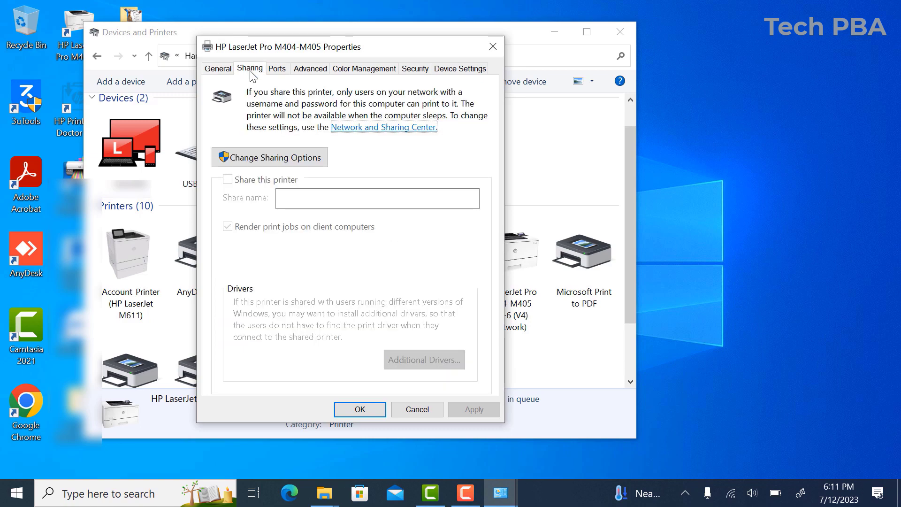
click(271, 160)
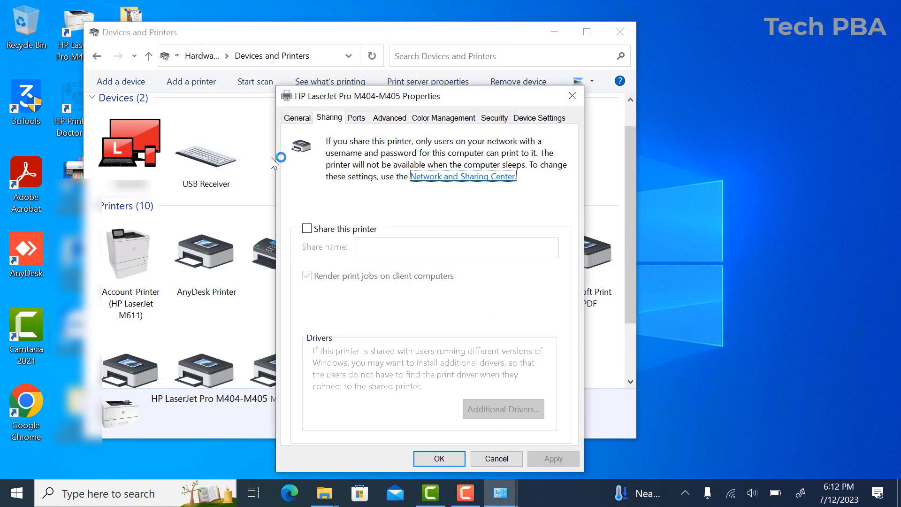
drag(410, 105, 327, 59)
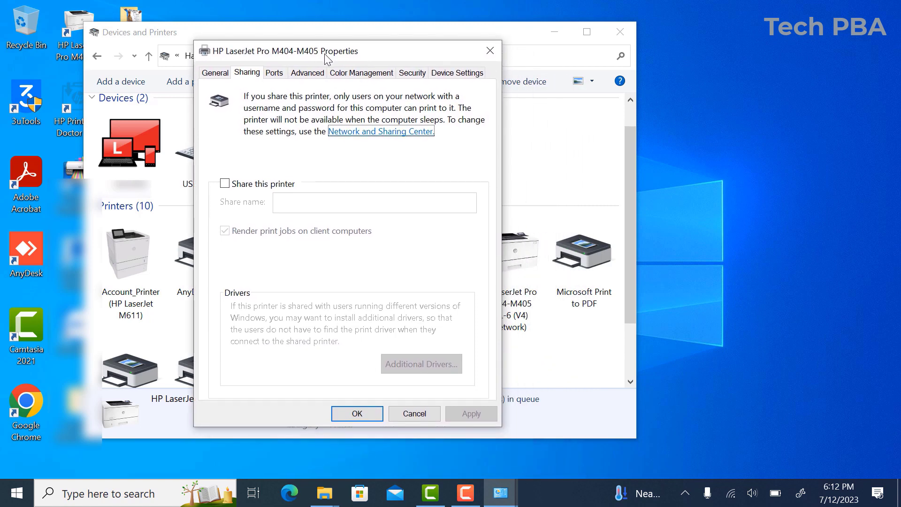
click(224, 184)
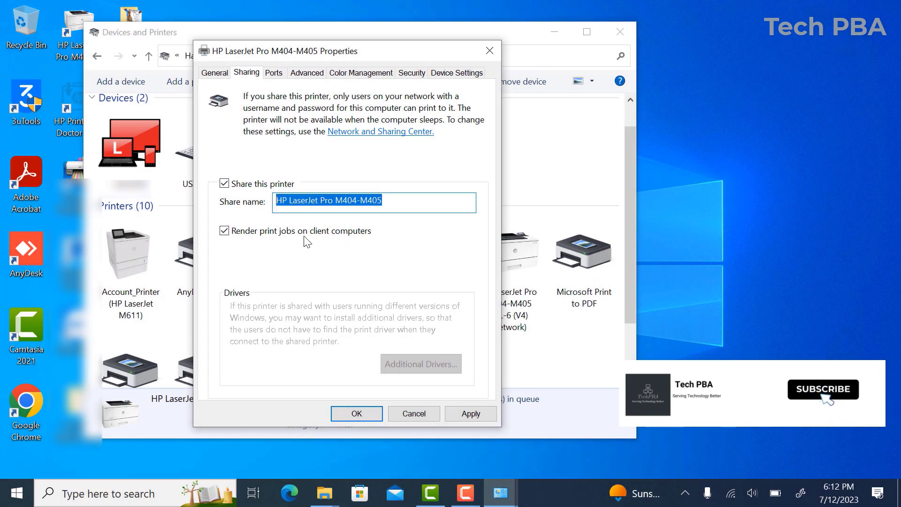
click(473, 414)
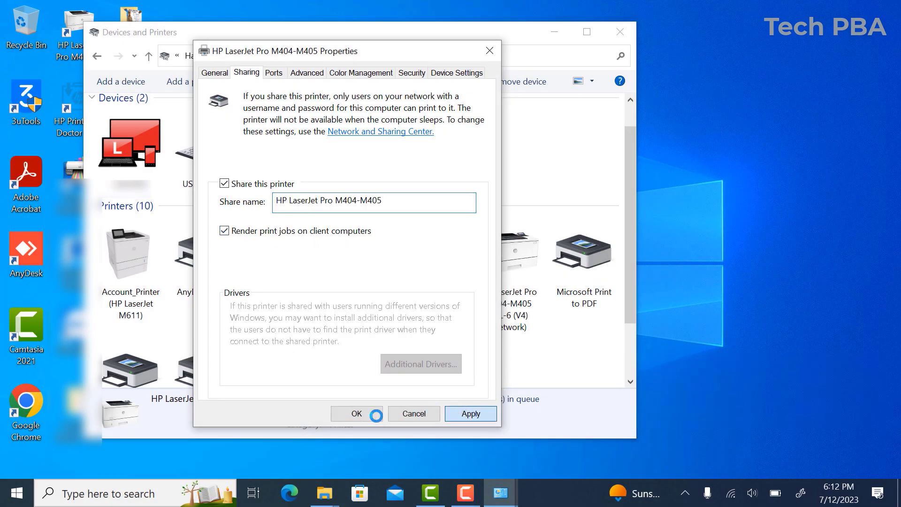
click(356, 413)
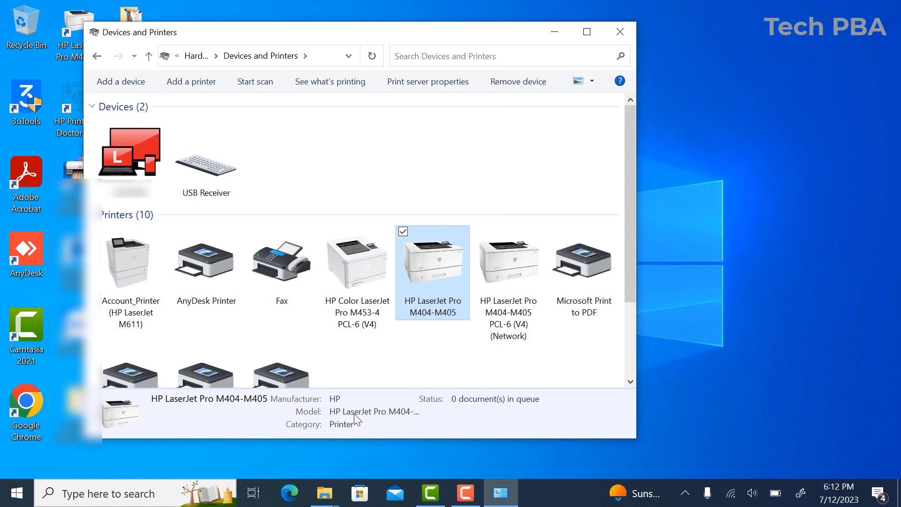
- Open the advanced sharing settings from the Network and Sharing Center
mouse_move(630, 187)
mouse_down()
mouse_move(613, 296)
mouse_move(627, 174)
mouse_up()
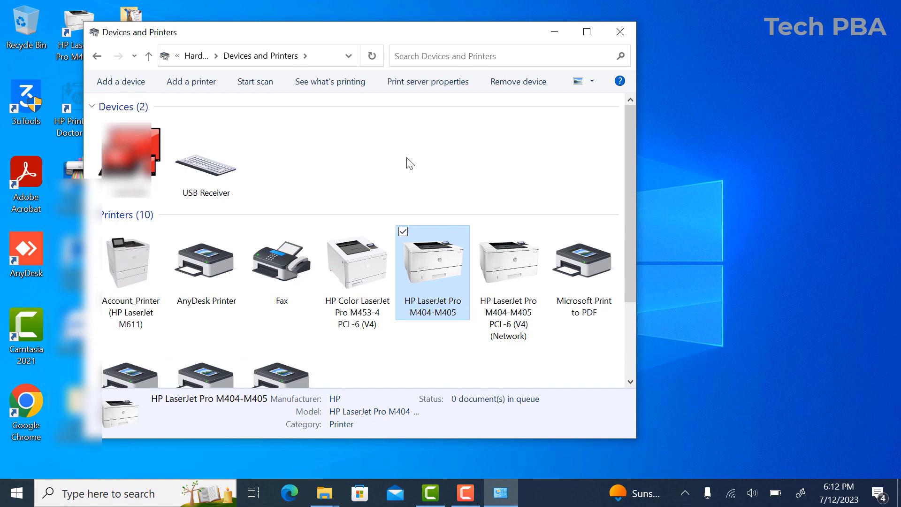
click(98, 56)
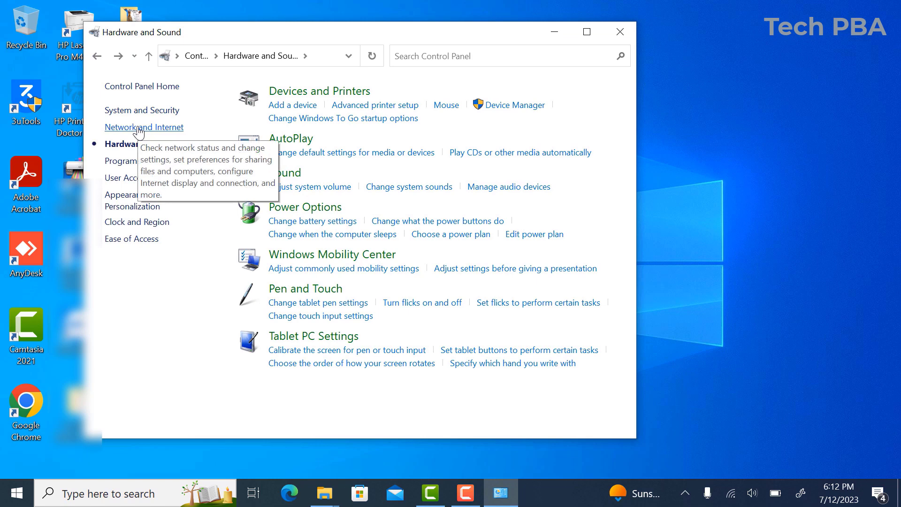
click(144, 127)
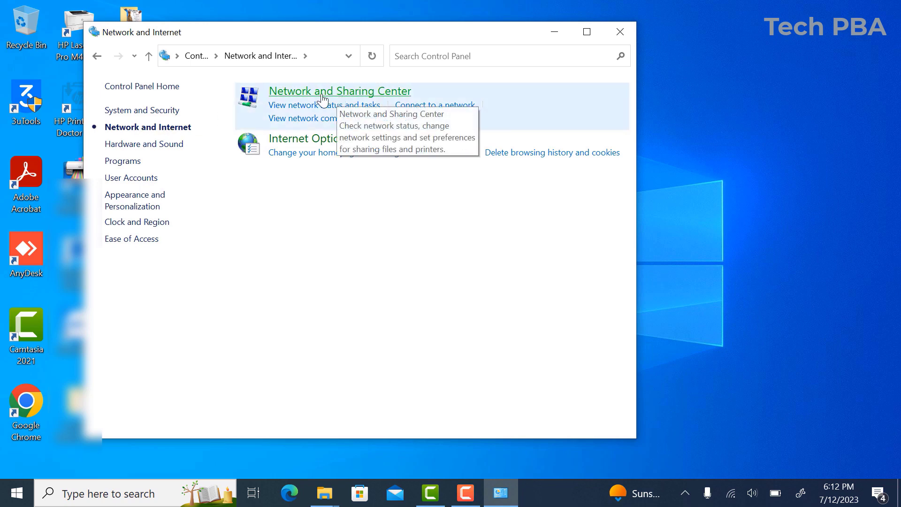
click(337, 98)
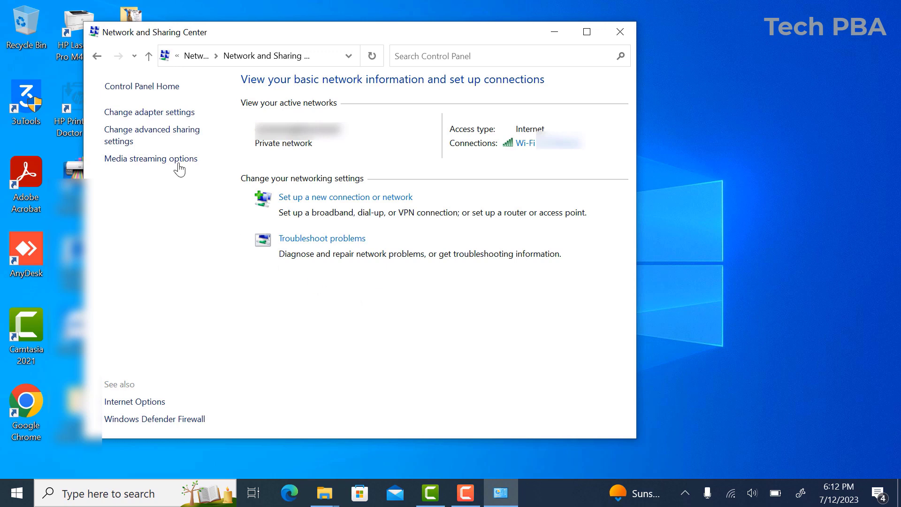
click(146, 136)
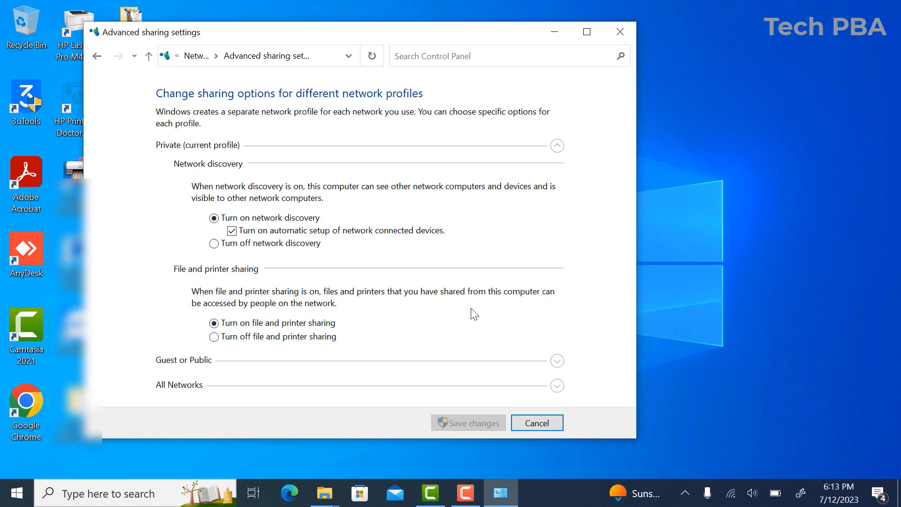
- Turn on network discovery for the Guest or Public profile, show the All Networks options and save the changes
click(557, 361)
click(231, 246)
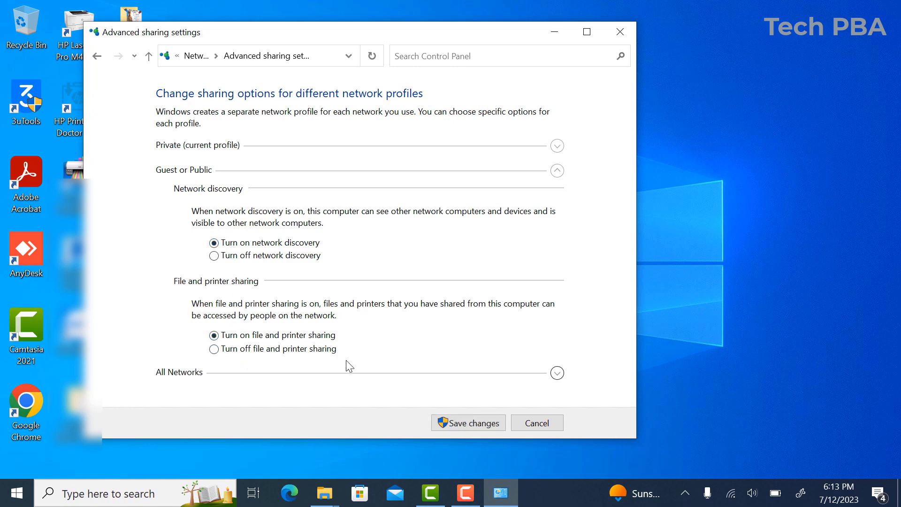
click(558, 374)
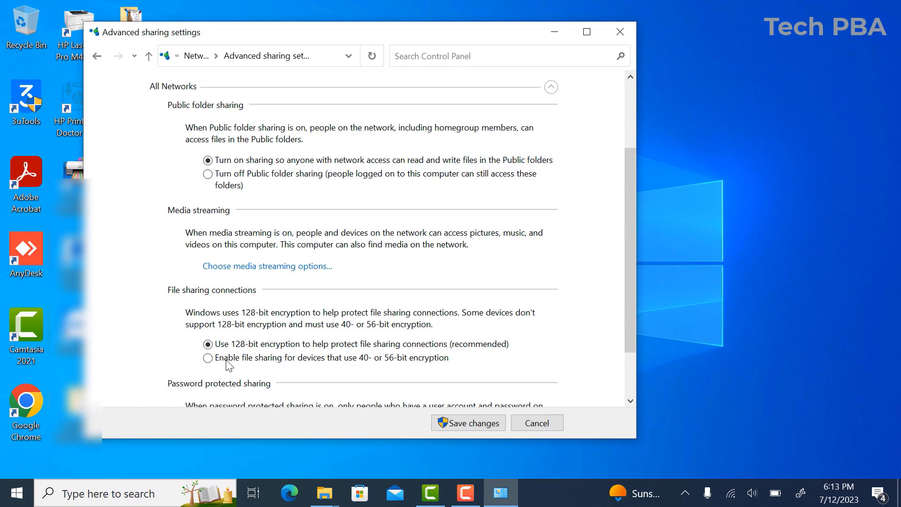
click(472, 424)
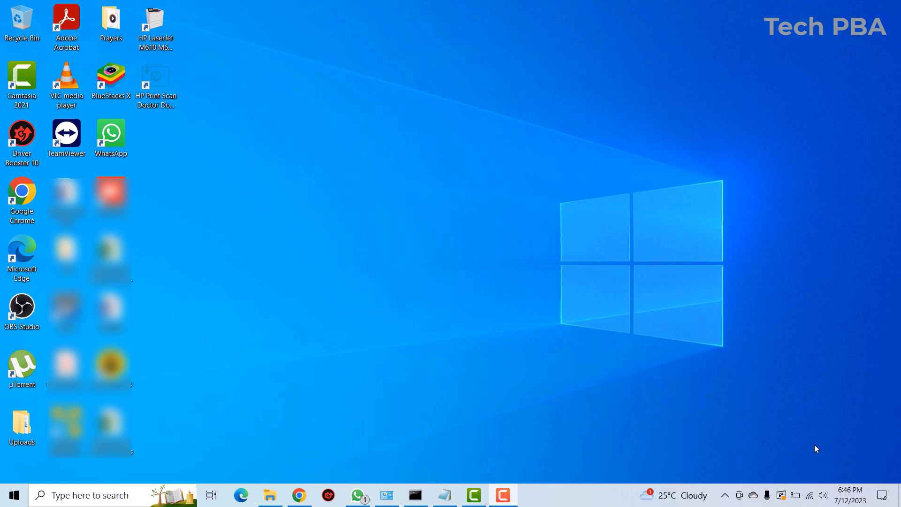
right_click(311, 149)
click(345, 182)
right_click(329, 127)
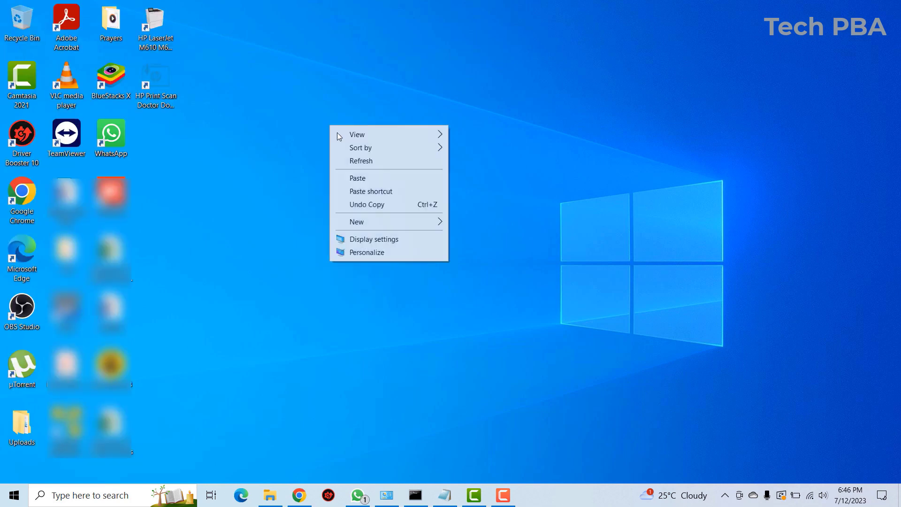
click(356, 159)
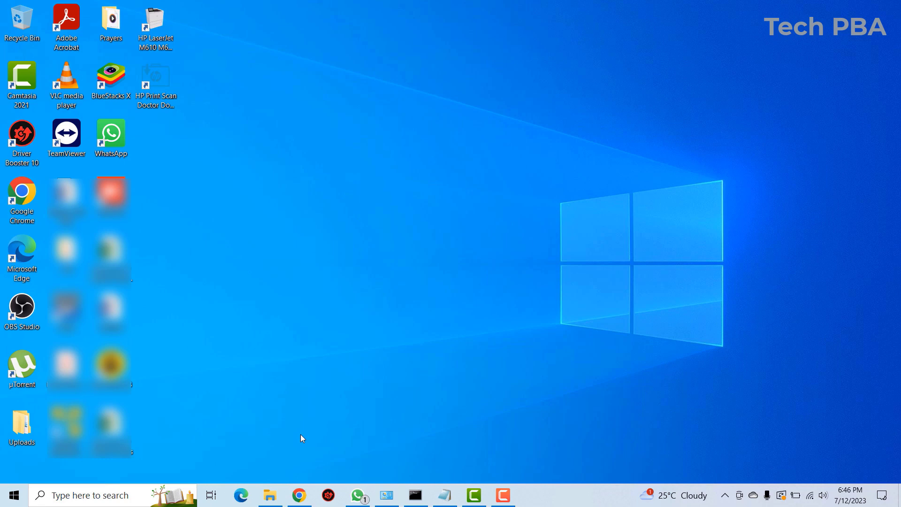
- Open a new File Explorer window and show the computers and devices on the network
click(271, 497)
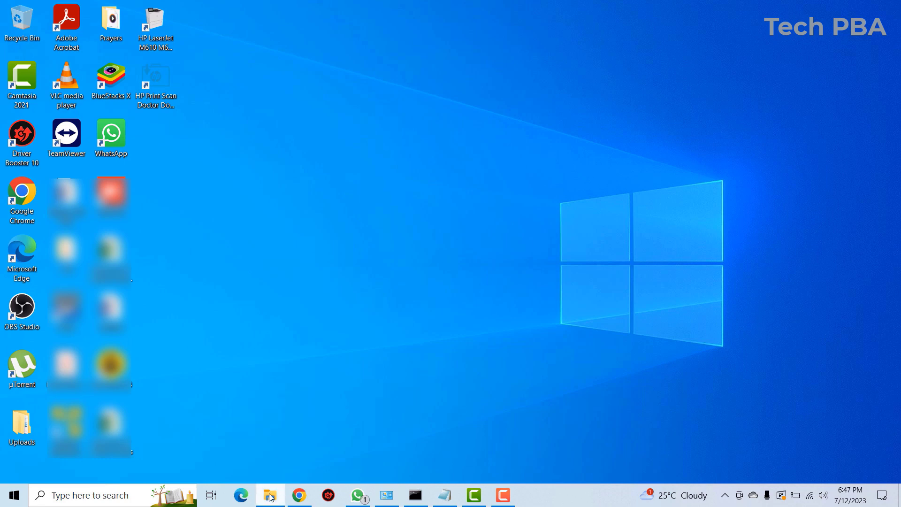
right_click(277, 495)
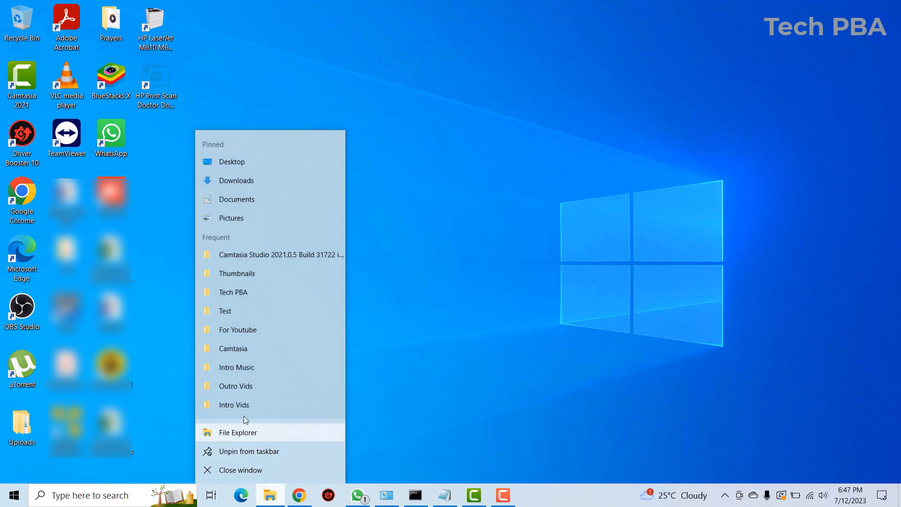
click(241, 431)
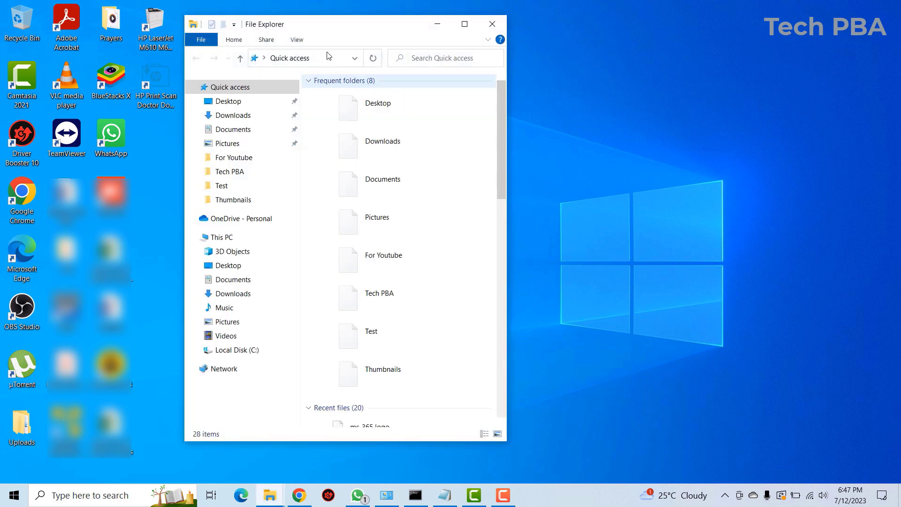
drag(340, 28, 362, 31)
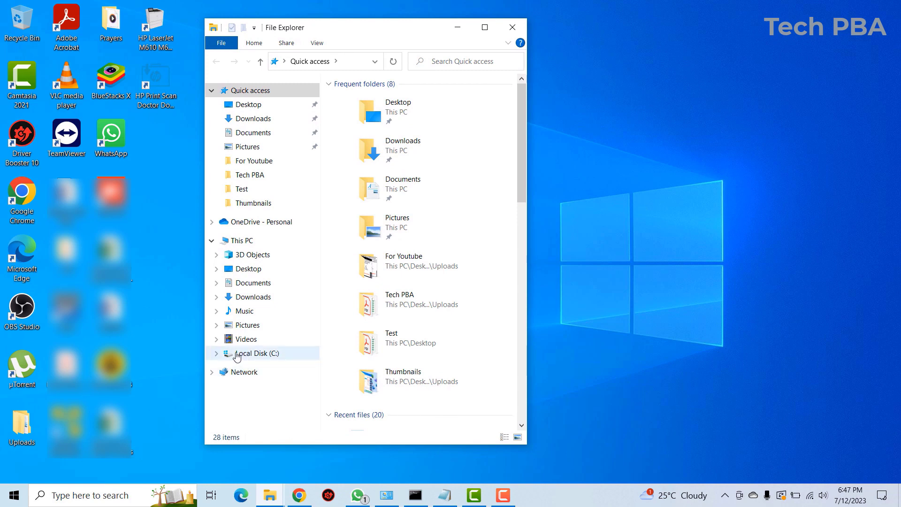
click(244, 373)
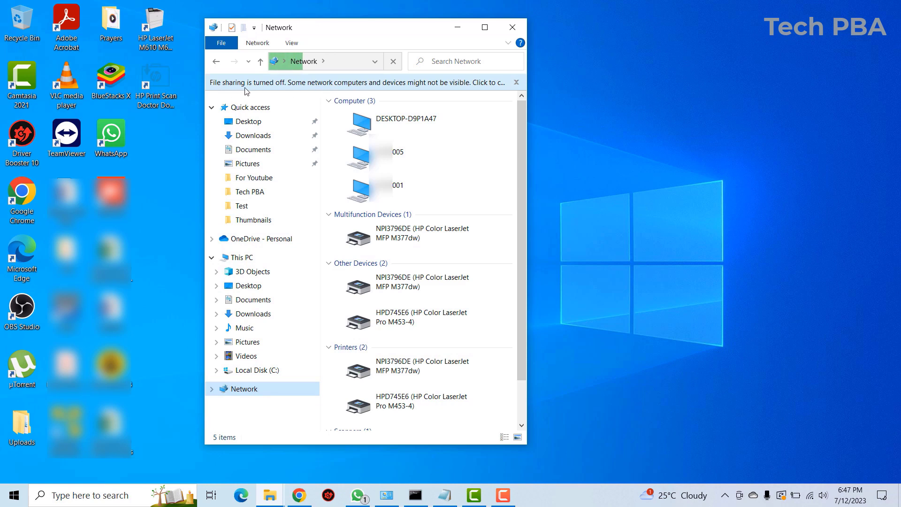
- Turn on network discovery and file sharing for all public networks from the File Explorer notification
click(350, 86)
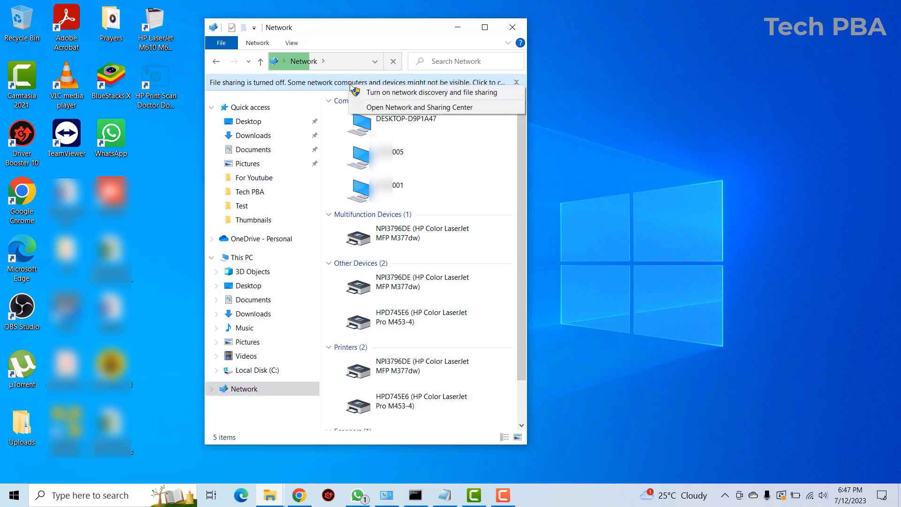
click(433, 92)
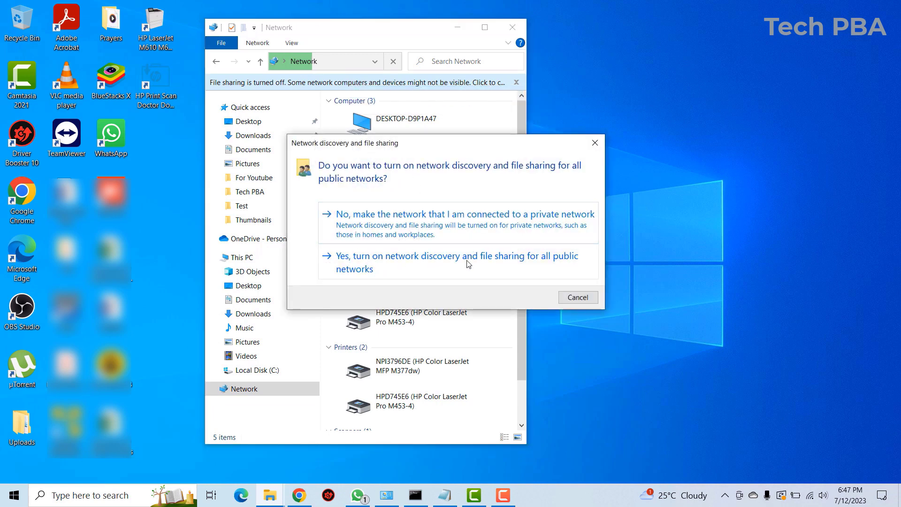
click(429, 263)
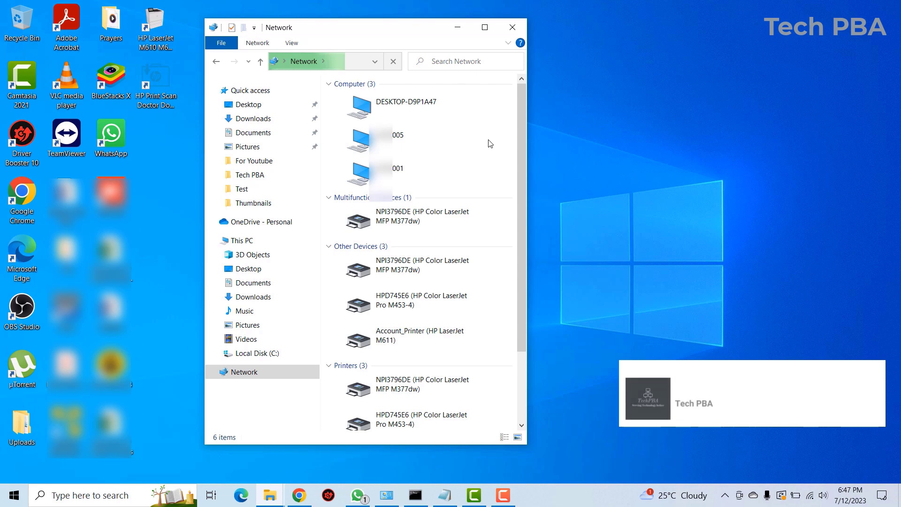
- Look up the printer's host computer, whose name ends in 005, by entering \\ and its host name as the network path
click(398, 142)
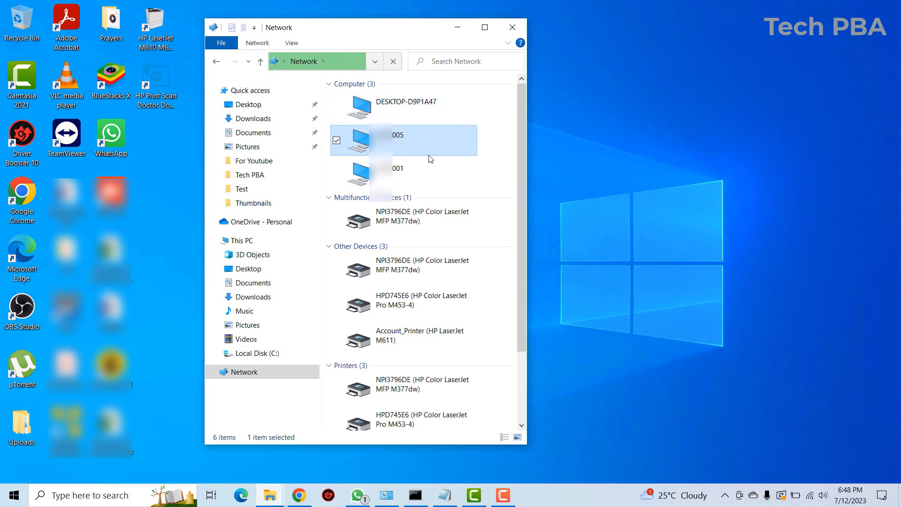
click(339, 65)
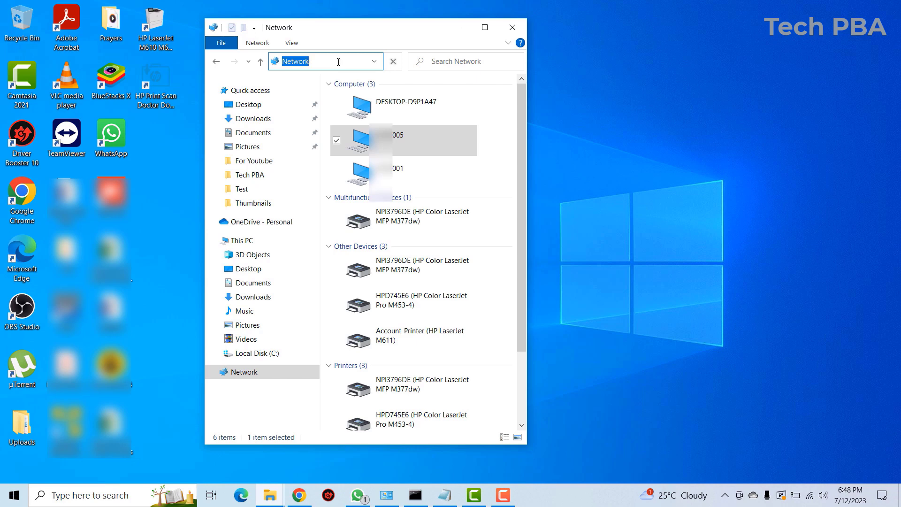
text(\\)
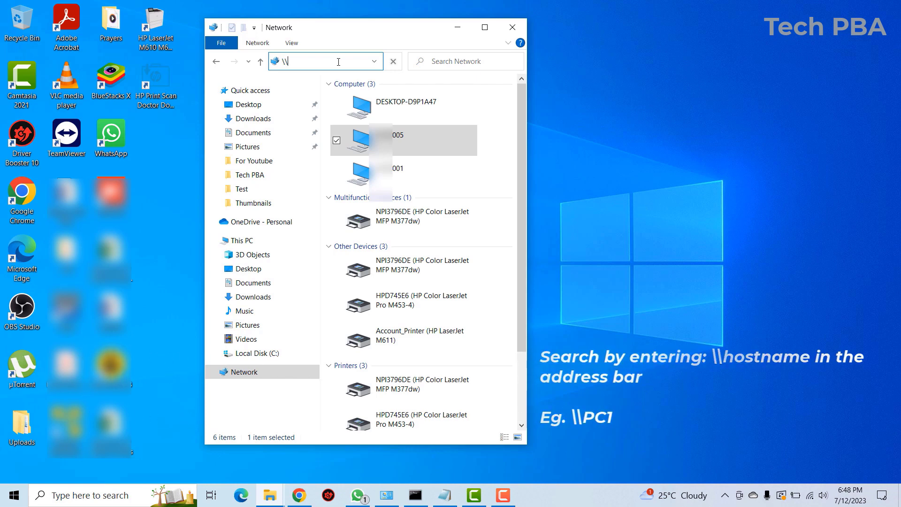
text(c5)
key(shift+Home)
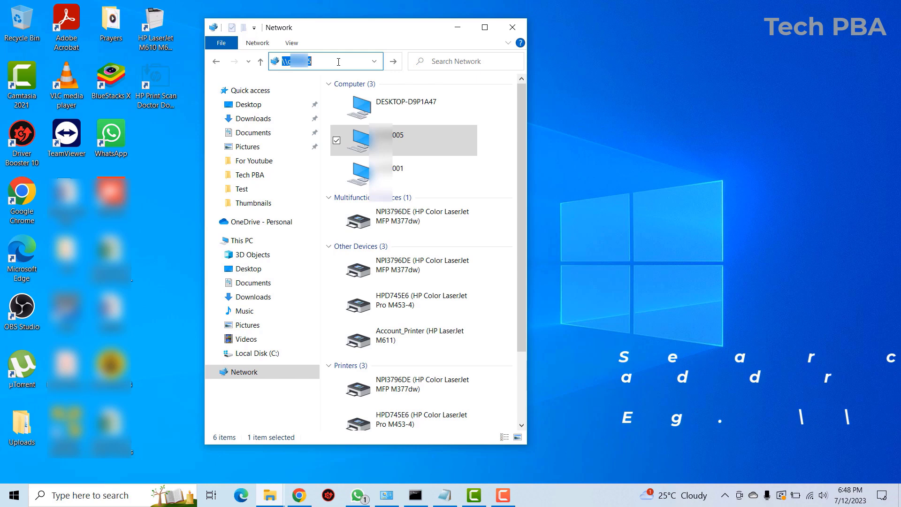
key(Home)
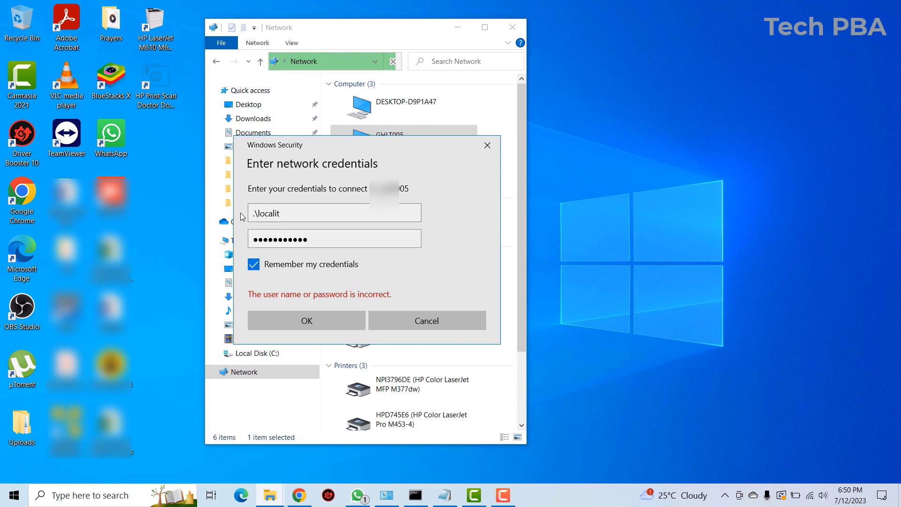
- Submit the network user name and account password for the host computer with Remember my credentials enabled, and highlight its shared items
click(254, 264)
click(254, 266)
click(307, 321)
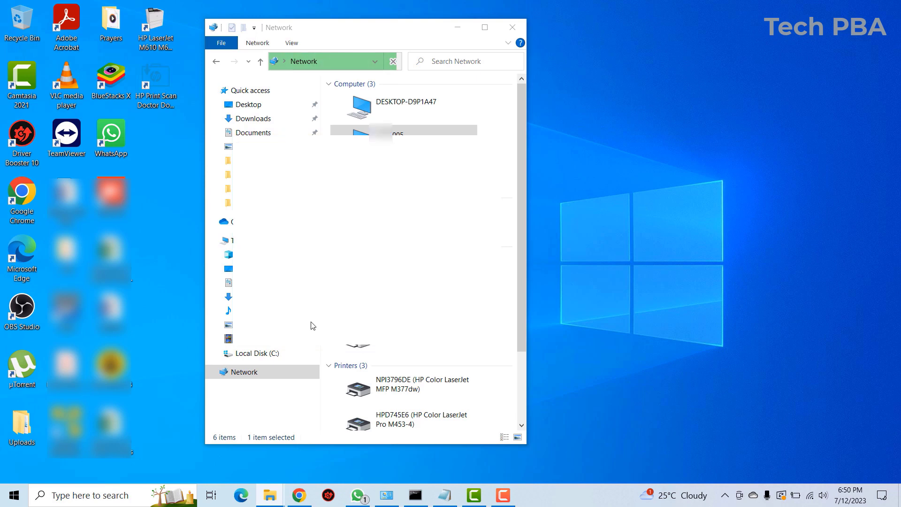
drag(404, 196, 402, 94)
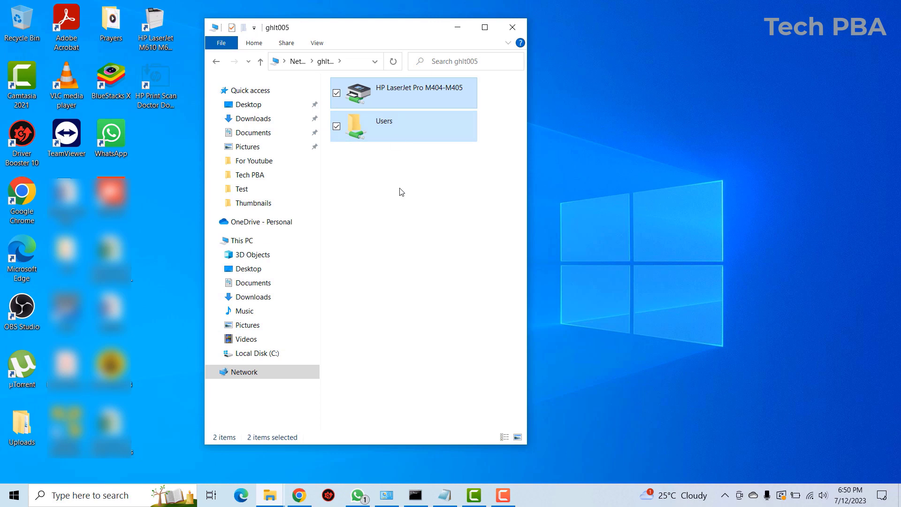
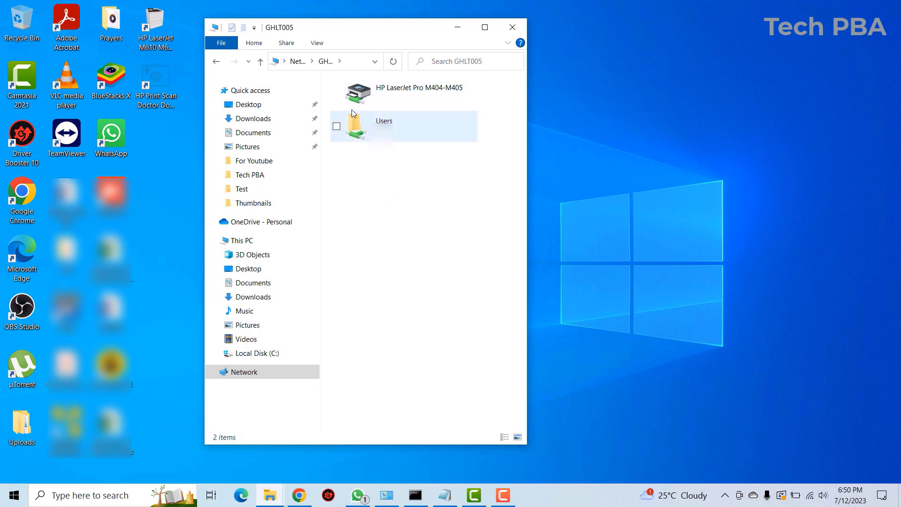
- Browse the shared items of the computer ending in 005 from the Network list, and return to the list
click(298, 62)
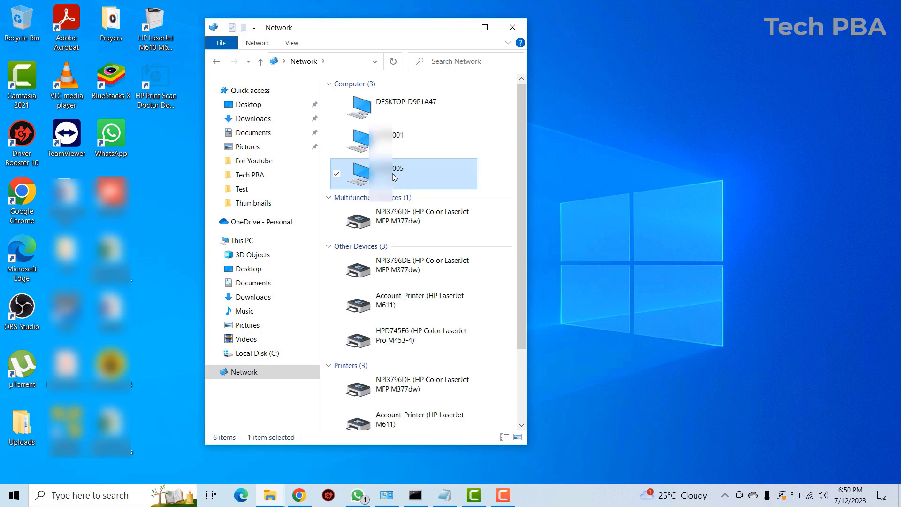
double_click(395, 176)
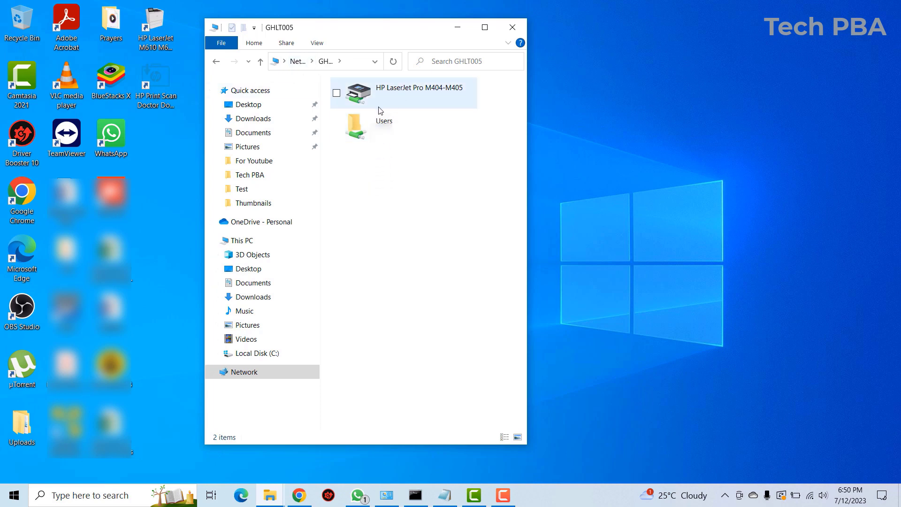
click(298, 61)
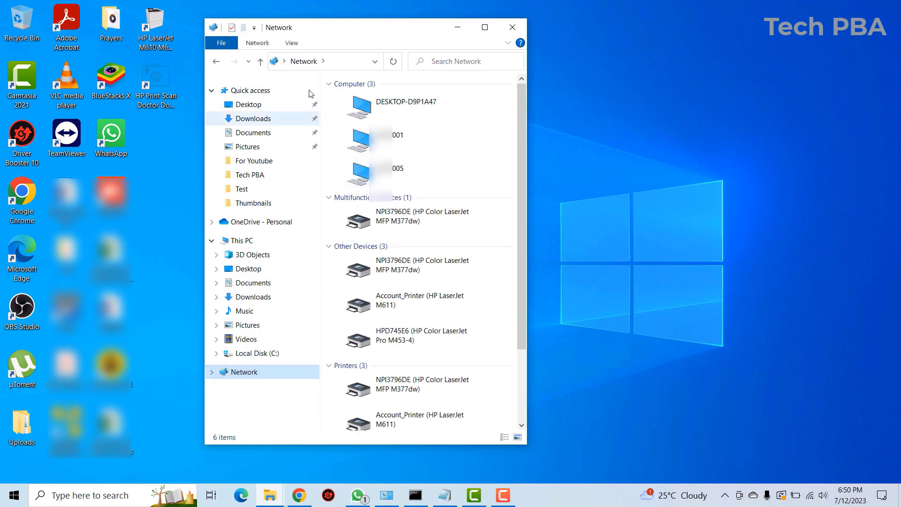
- Connect to the host computer by its IP address, \\192.168.0.149, and submit the network user name and account password with Remember my credentials enabled
click(344, 62)
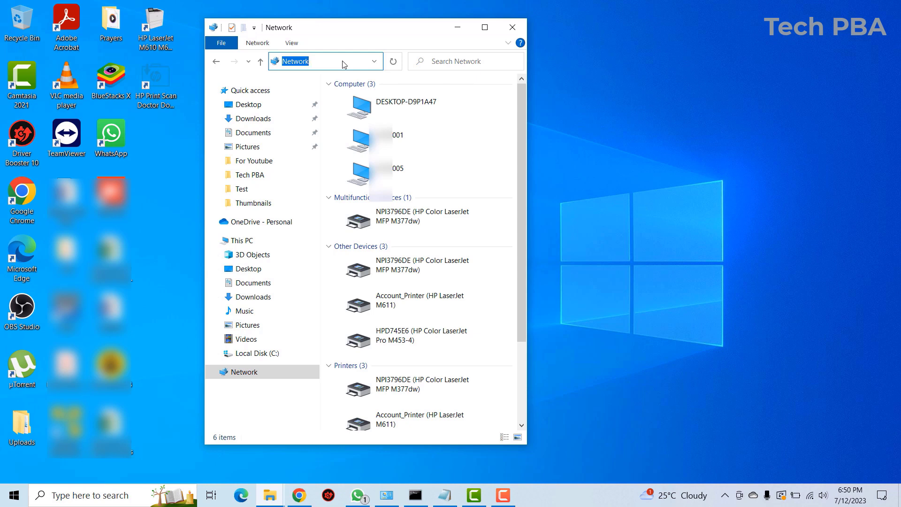
text(\\192)
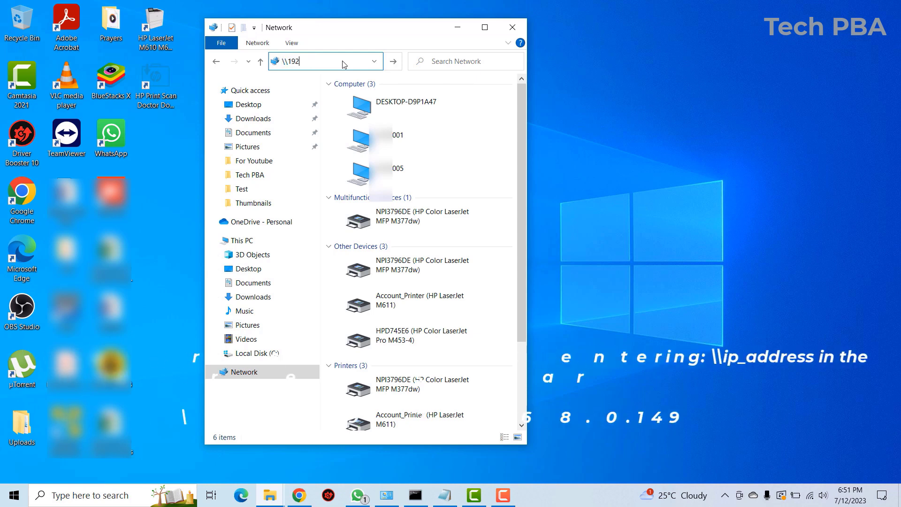
text(.168)
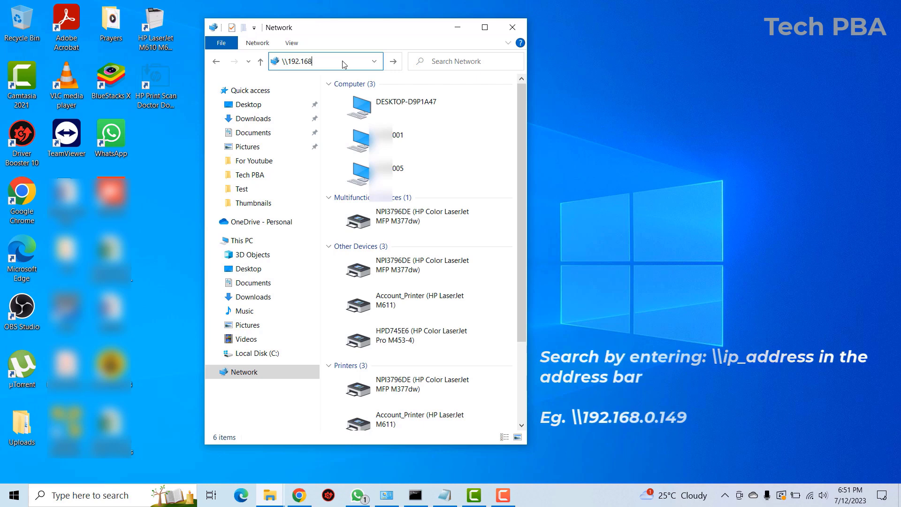
text(.0.149)
key(Return)
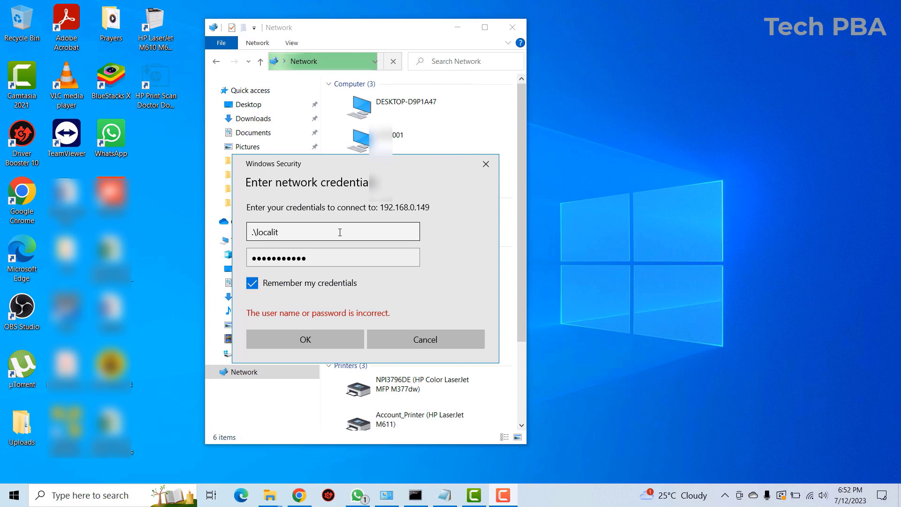
click(294, 348)
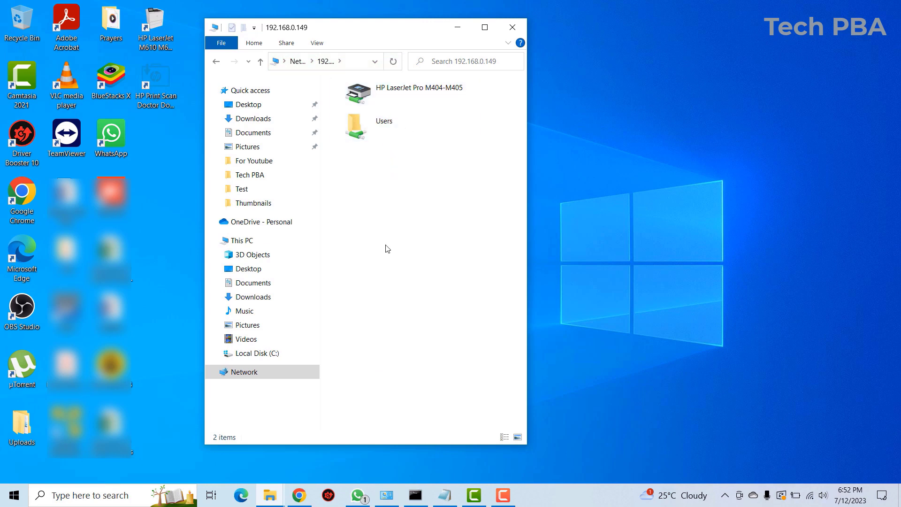
- Connect to the shared HP LaserJet Pro M404-M405 printer on 192.168.0.149 to install it on this computer
click(395, 97)
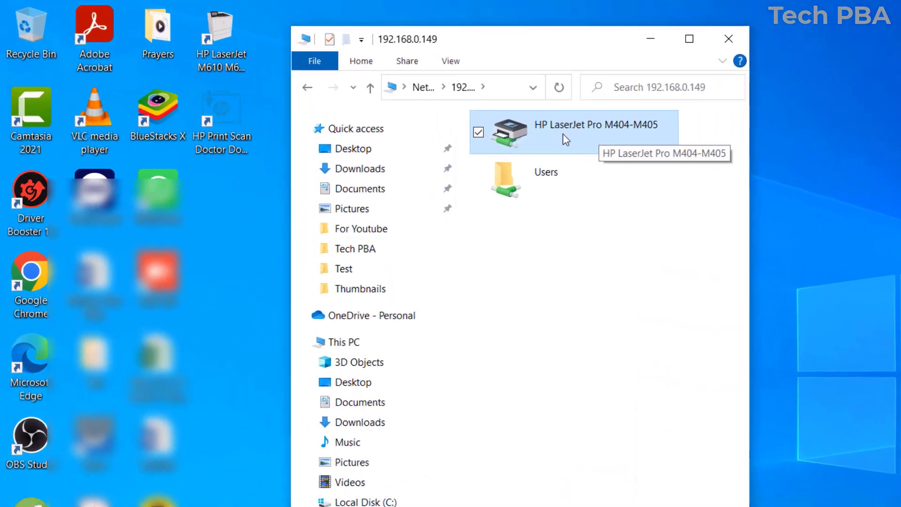
right_click(397, 98)
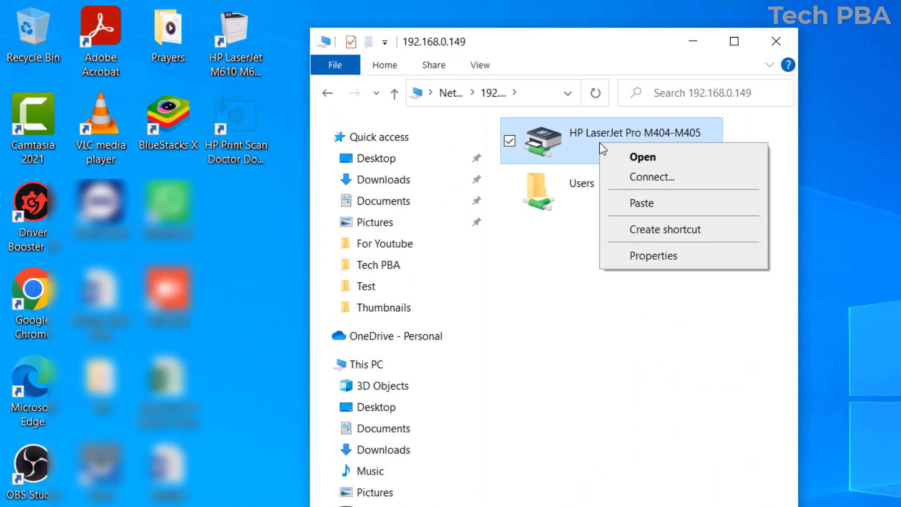
click(648, 178)
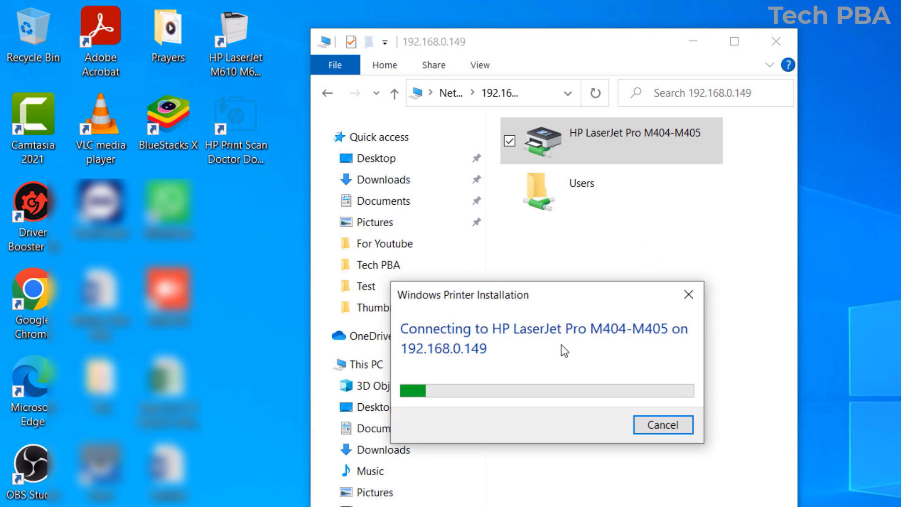
drag(517, 297, 585, 257)
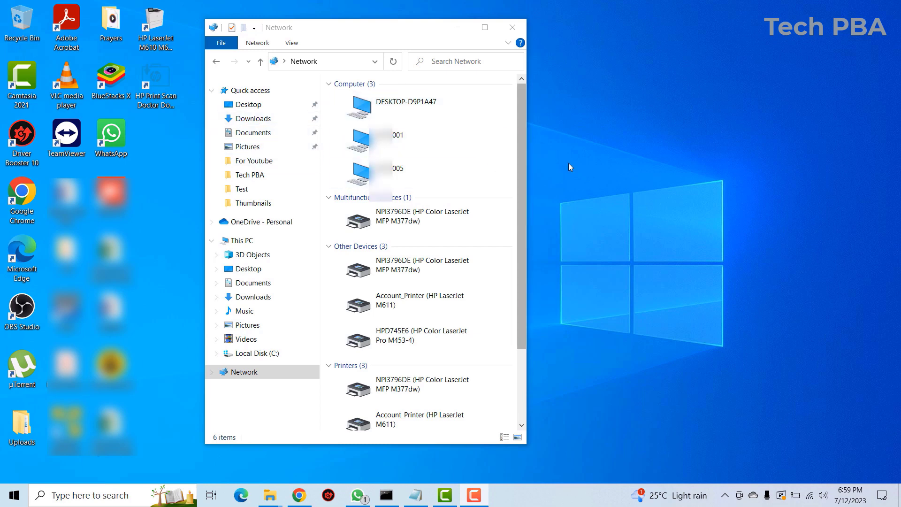
- Minimize the Network window and refresh the desktop
click(458, 27)
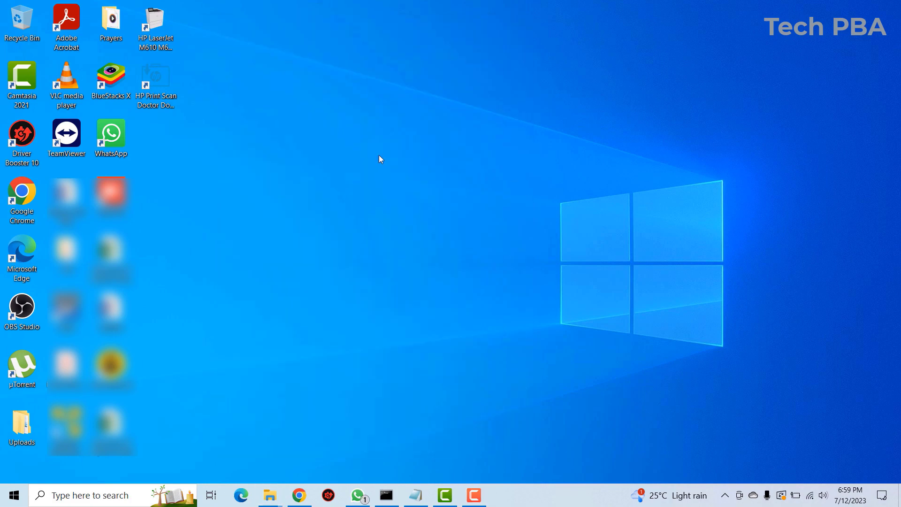
right_click(367, 140)
click(394, 181)
right_click(391, 90)
click(418, 122)
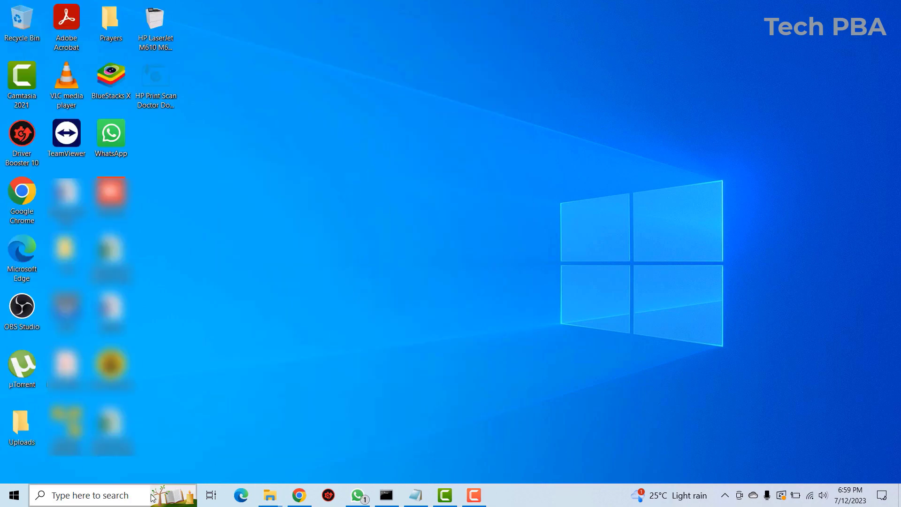
- Search Windows for the Control Panel and open it
click(102, 492)
text(c)
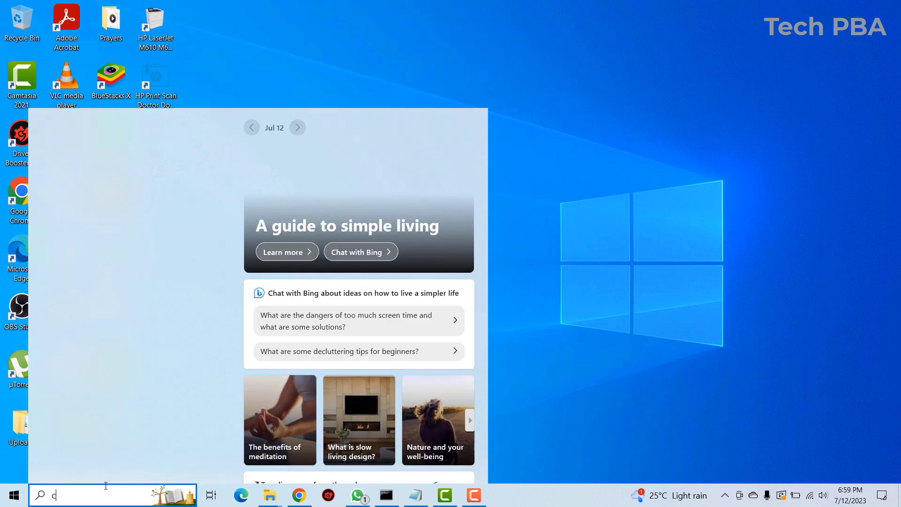
text(ont)
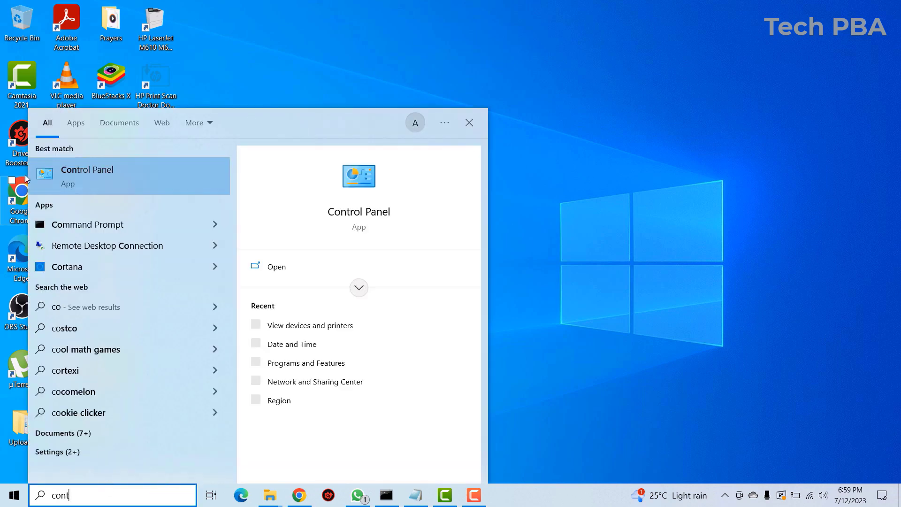
text(r)
click(85, 181)
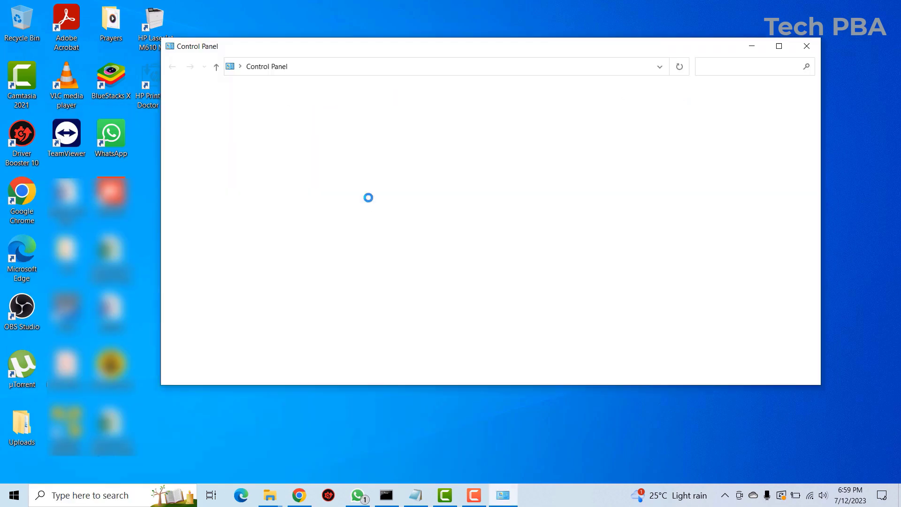
- View the computer's devices and printers and select the HP LaserJet Pro M404-M405 on 192.168.0.149
drag(434, 52, 403, 59)
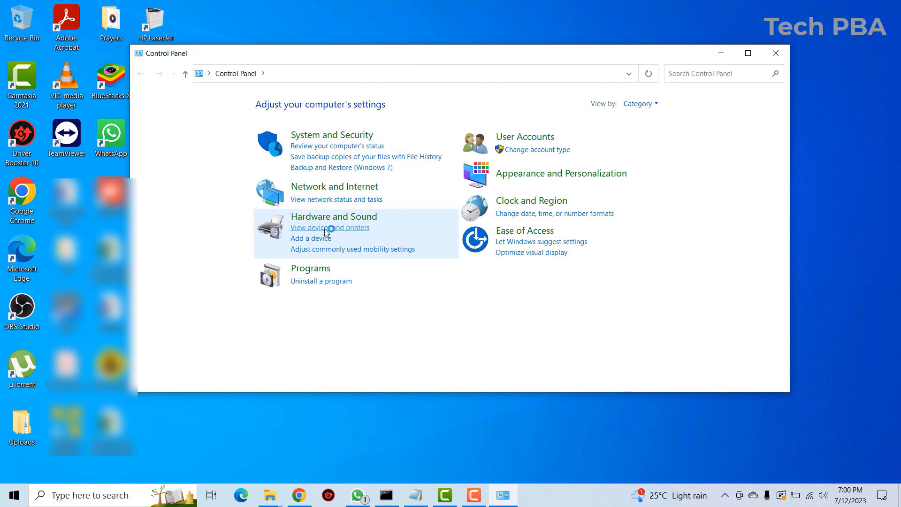
click(326, 227)
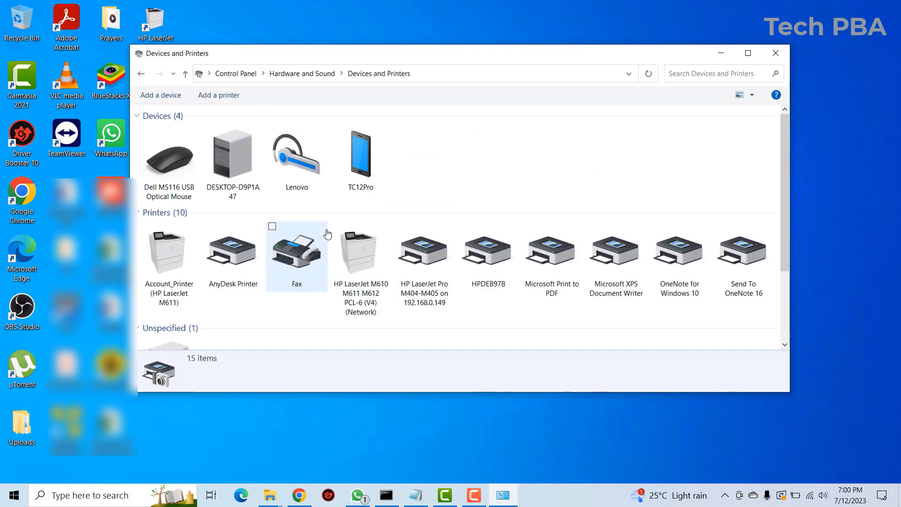
click(431, 261)
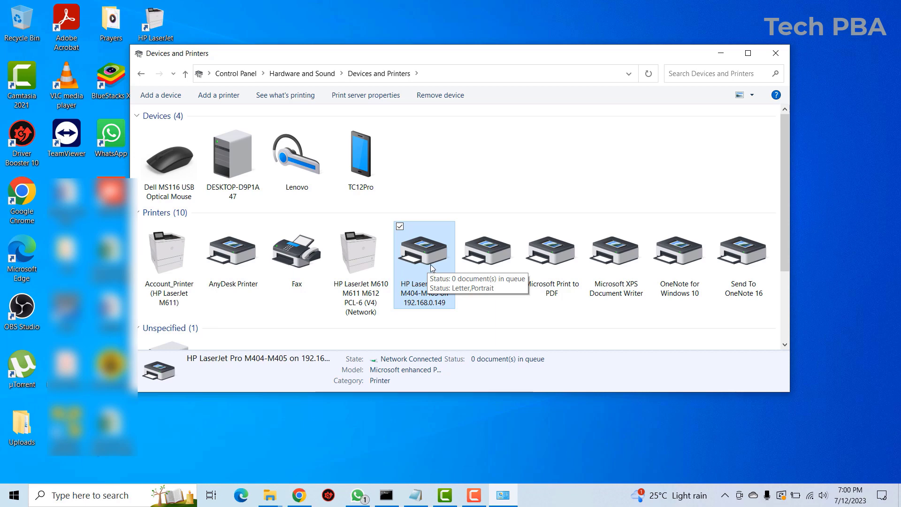
scroll(436, 296, down, 1)
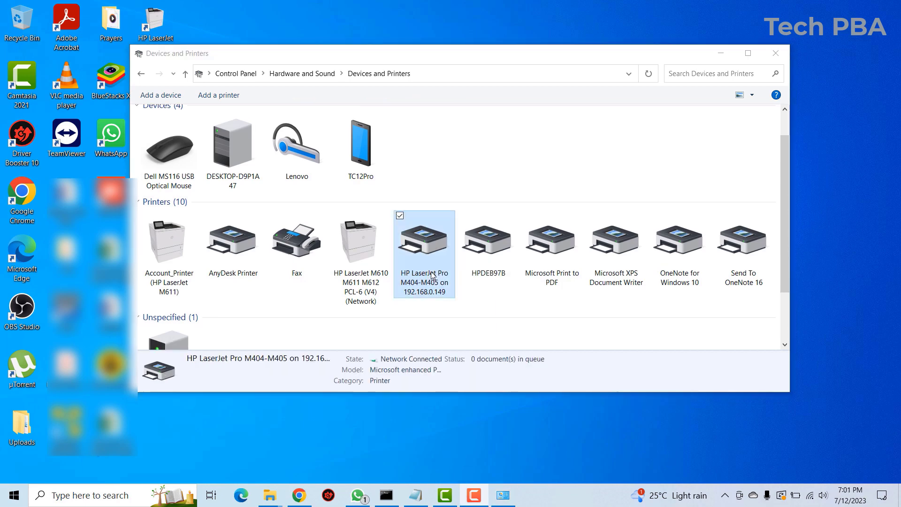
- Open the printer properties of the HP LaserJet Pro M404-M405 on 192.168.0.149 and reposition the dialog over the printer list
right_click(430, 263)
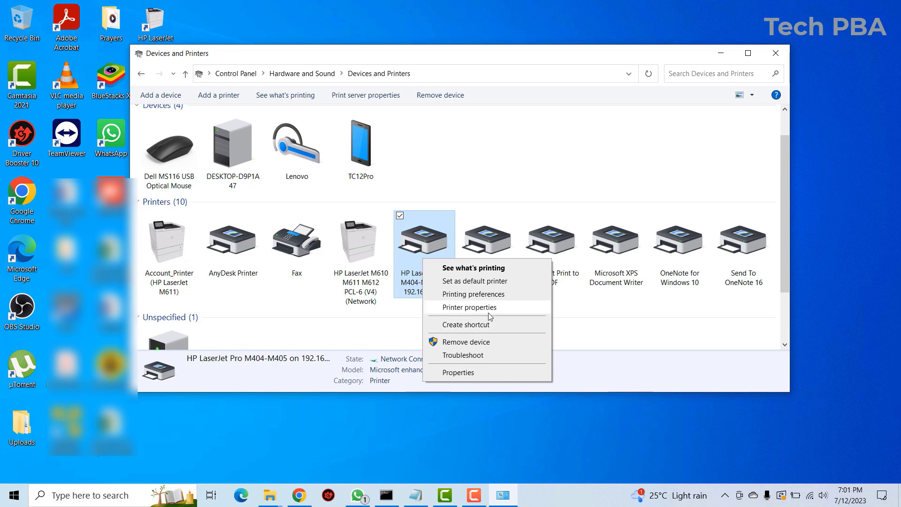
click(407, 251)
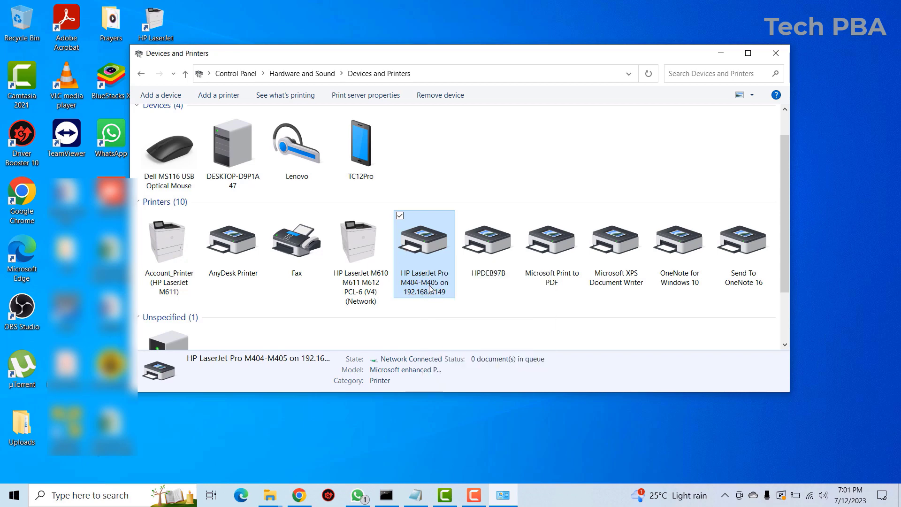
right_click(436, 267)
click(483, 314)
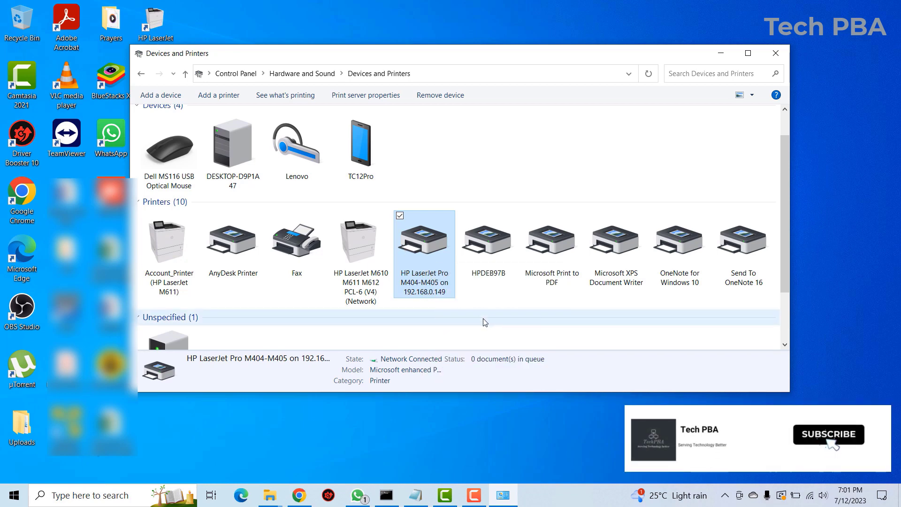
drag(590, 165, 472, 86)
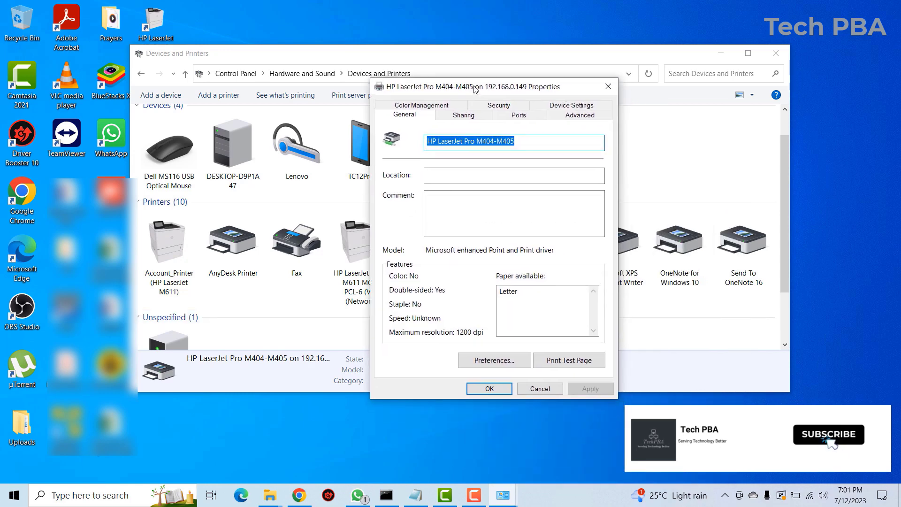
- Print a test page on the shared HP LaserJet Pro M404-M405, close its properties and deselect the printer
click(570, 365)
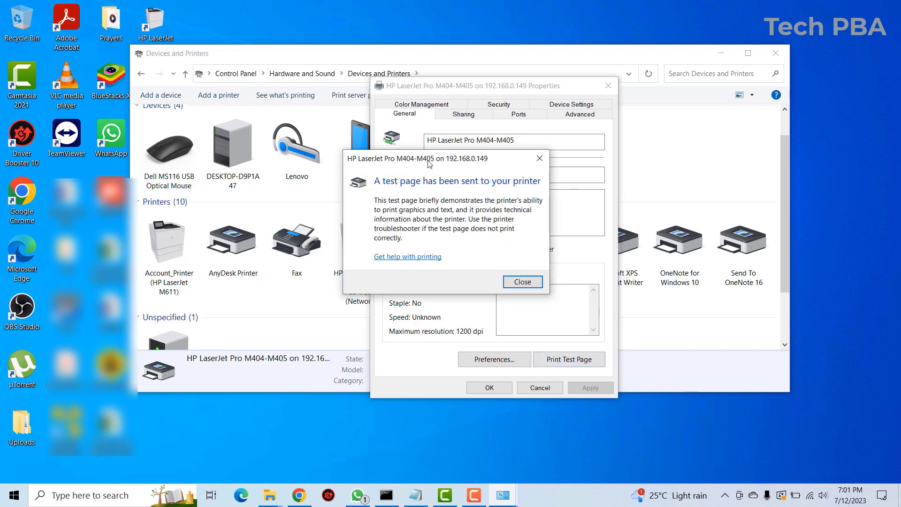
drag(428, 163, 460, 175)
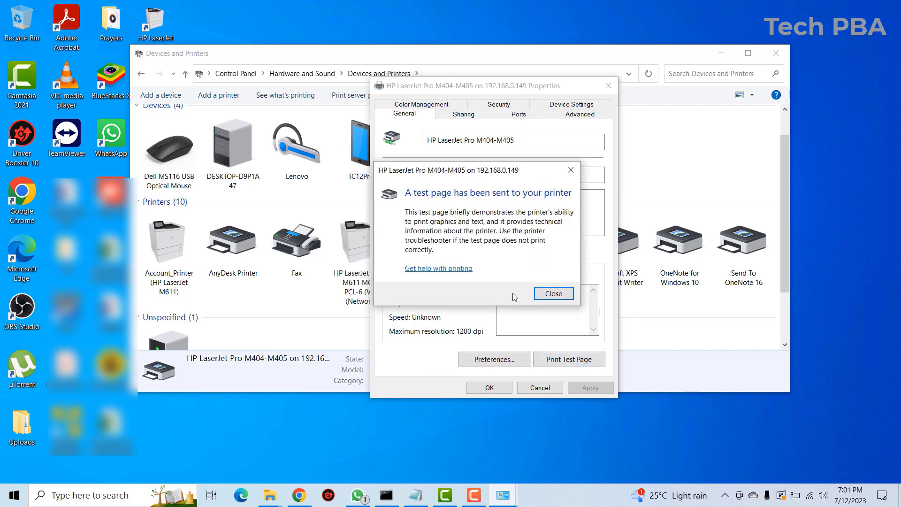
click(559, 295)
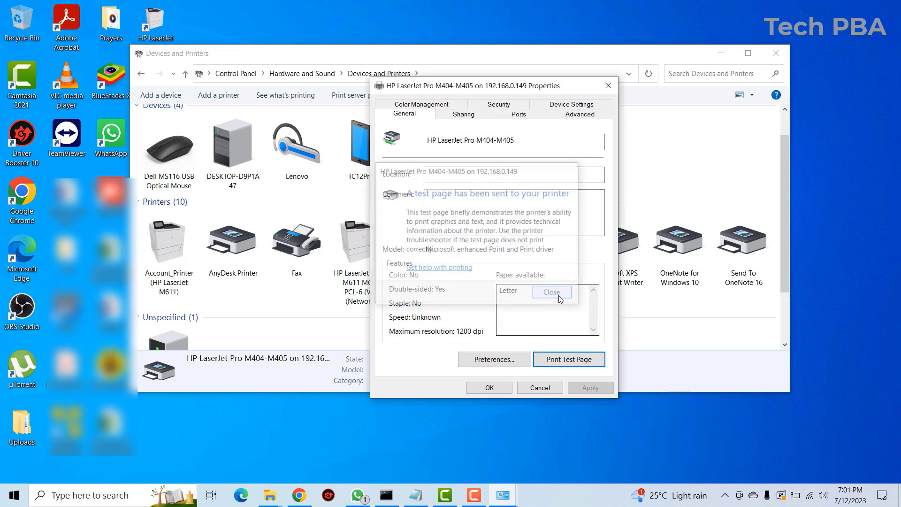
click(496, 390)
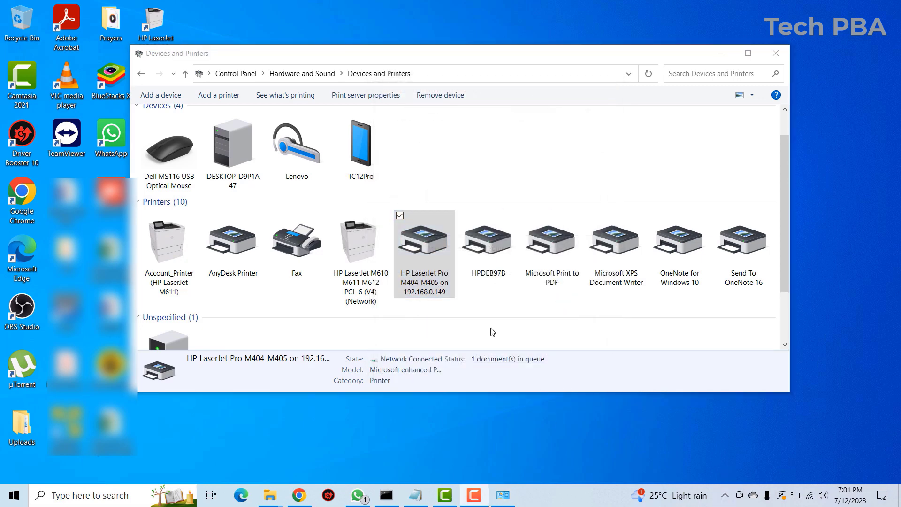
click(487, 310)
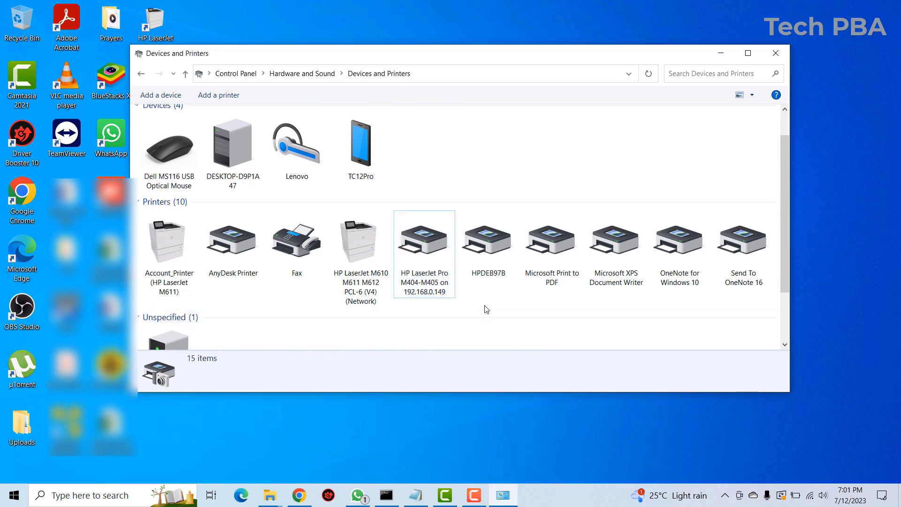